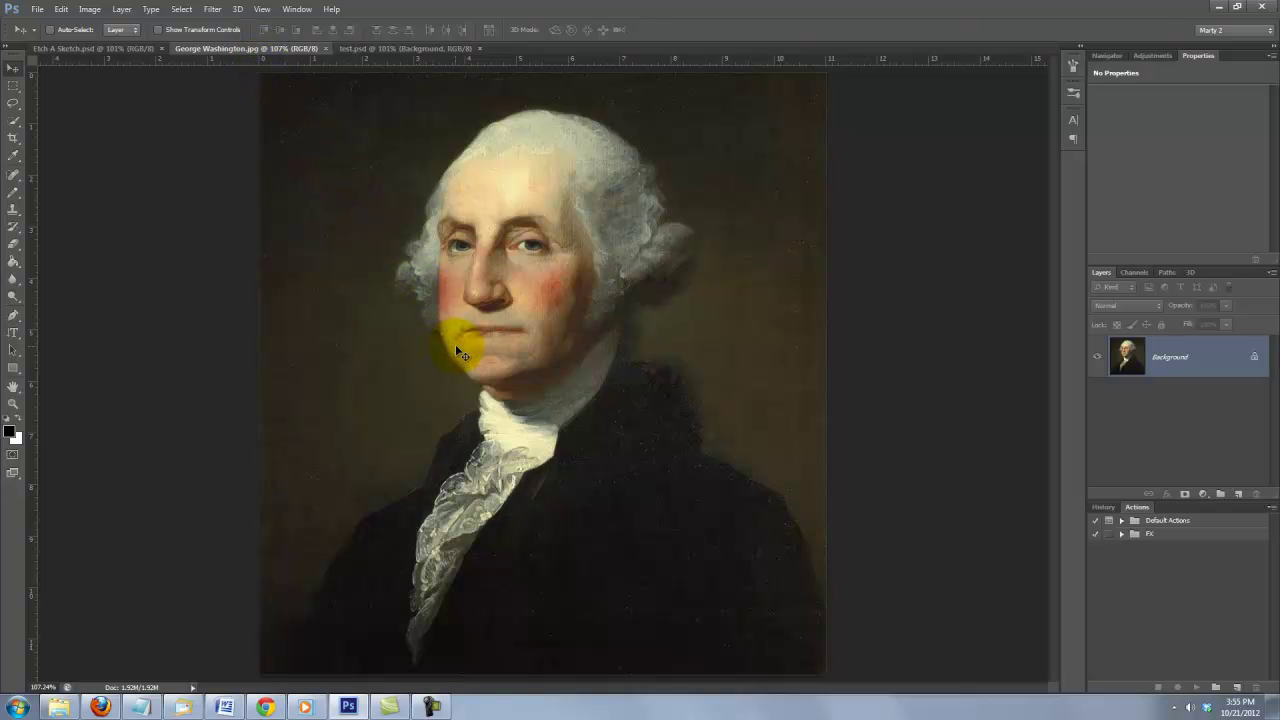
Drag the Washington portrait into Etch A Sketch.psd as Layer 1 above the toy.
mouse_move(455, 344)
left_mouse_down()
mouse_move(440, 310)
mouse_move(126, 50)
left_mouse_up()
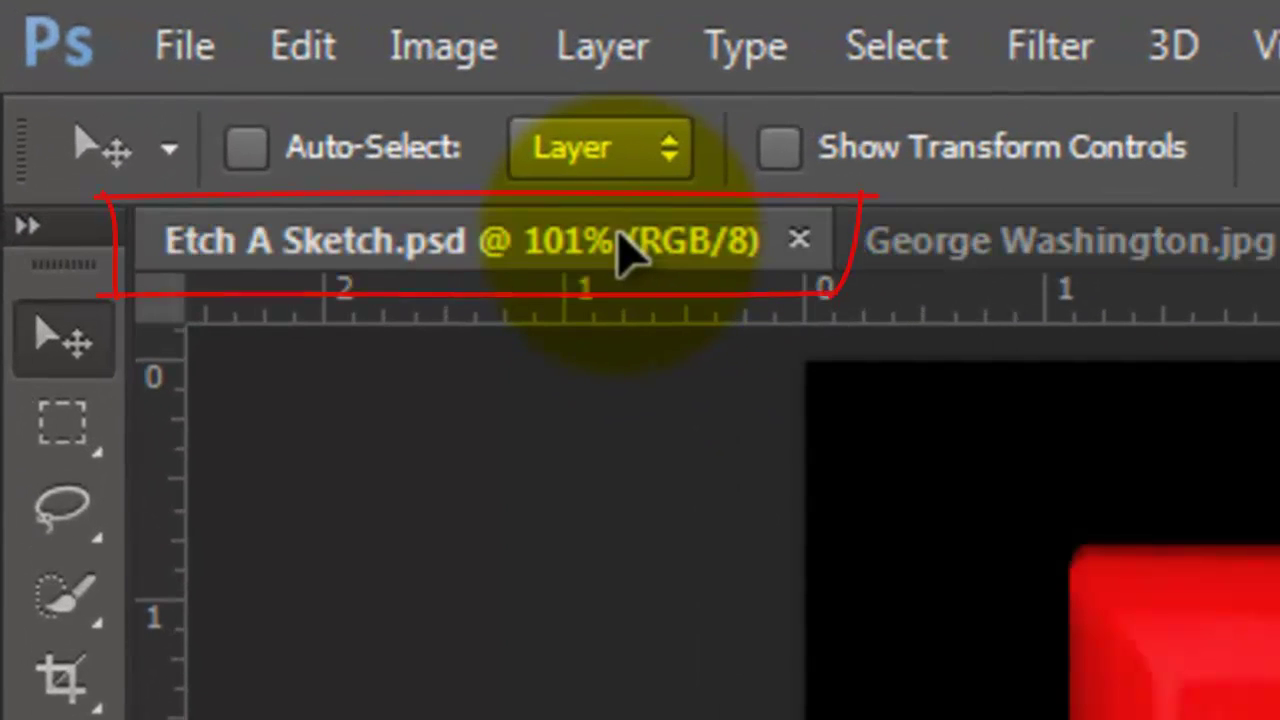
left_click_drag(622, 248, 895, 505)
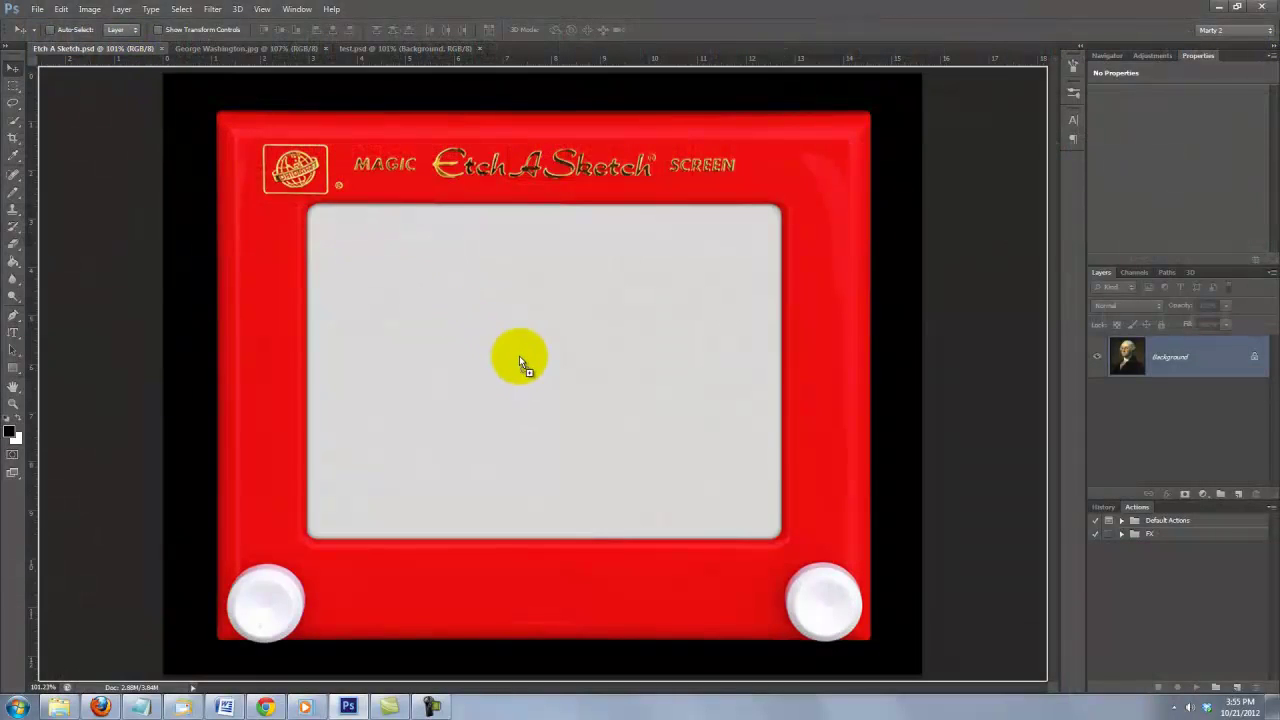
left_click_drag(519, 355, 532, 362)
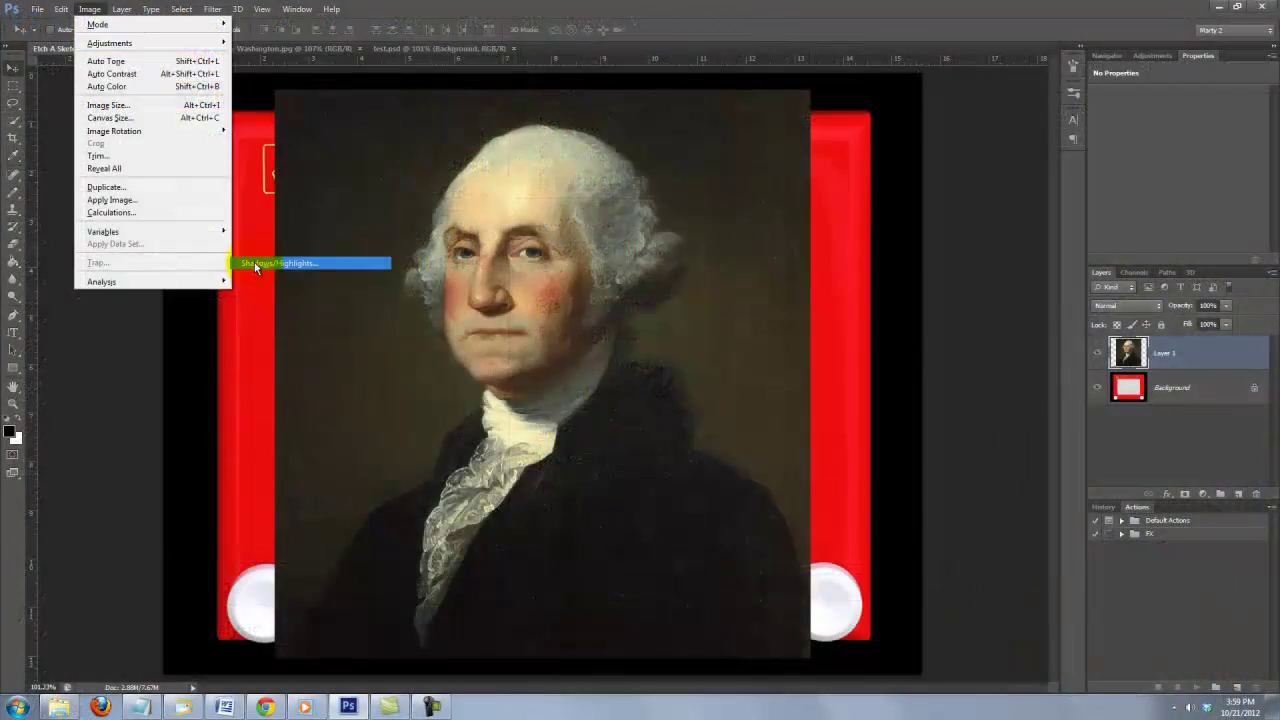
Apply Shadows/Highlights to the portrait with a 35% shadow amount and 30 px radius.
left_click(254, 262)
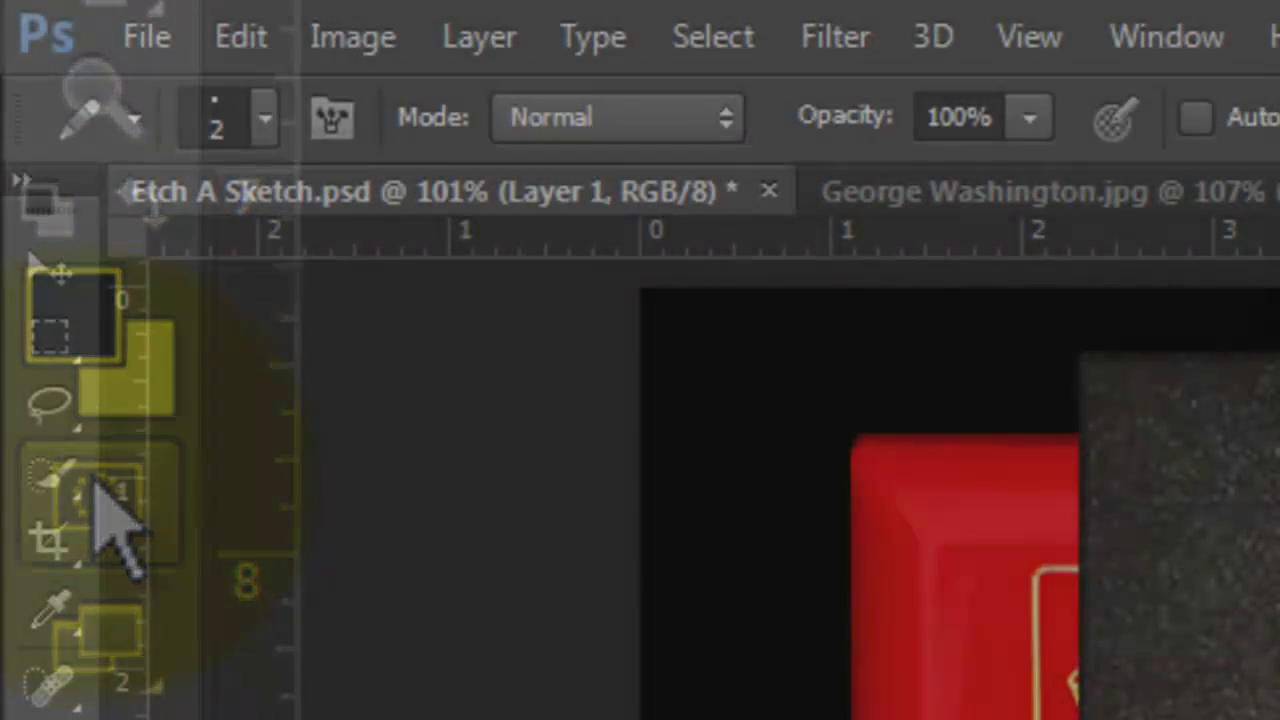
In Quick Mask, draw a 2 px outline around Washington's hair, head and shoulders.
left_click(265, 118)
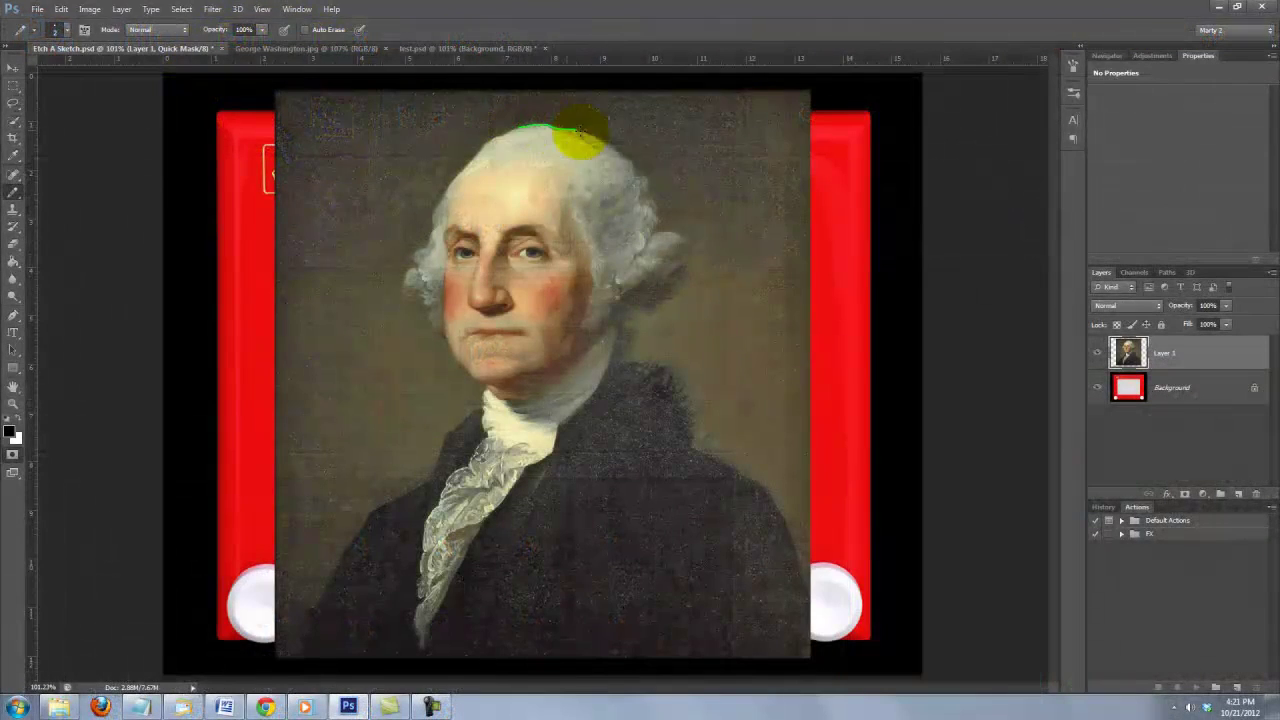
mouse_move(571, 129)
left_mouse_down()
mouse_move(677, 234)
mouse_move(680, 288)
mouse_move(625, 325)
mouse_move(695, 450)
mouse_move(775, 502)
mouse_move(817, 645)
mouse_move(325, 660)
mouse_move(343, 558)
mouse_move(448, 462)
mouse_move(486, 400)
mouse_move(418, 265)
mouse_move(455, 183)
mouse_move(524, 128)
left_mouse_up()
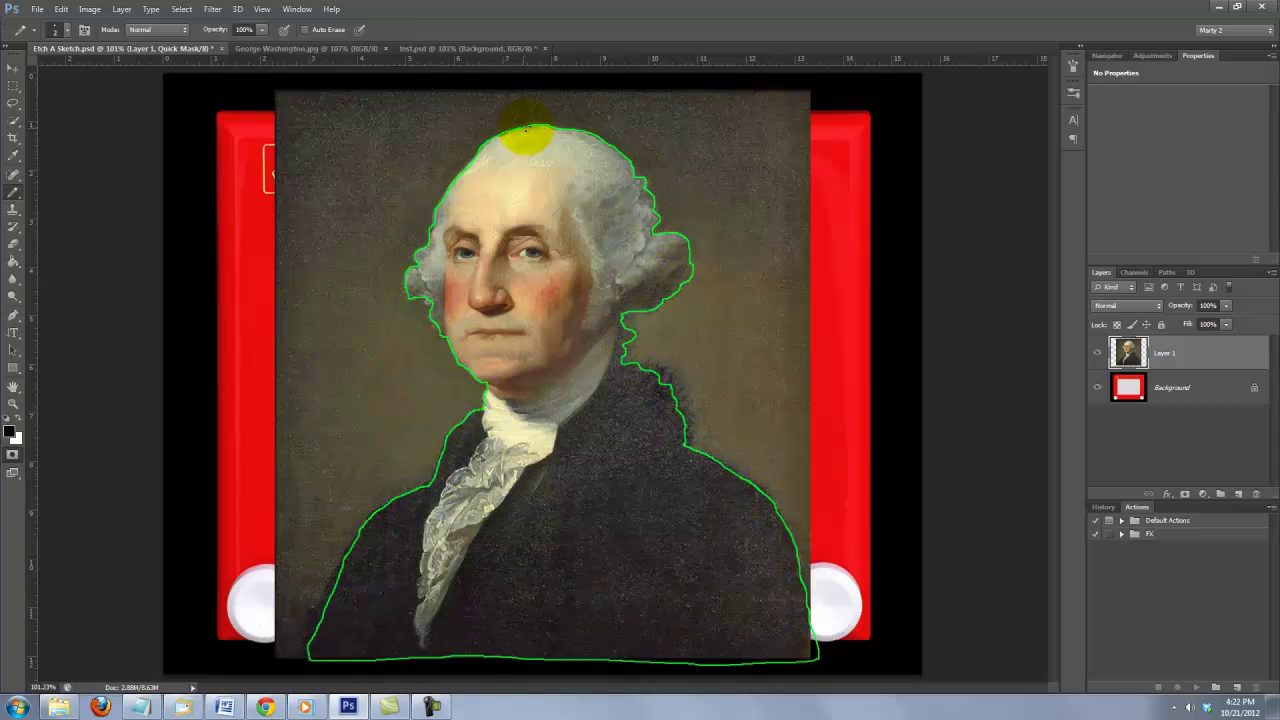
Fill the outline, invert the quick-mask selection, and copy Washington onto Layer 2.
left_click(15, 260)
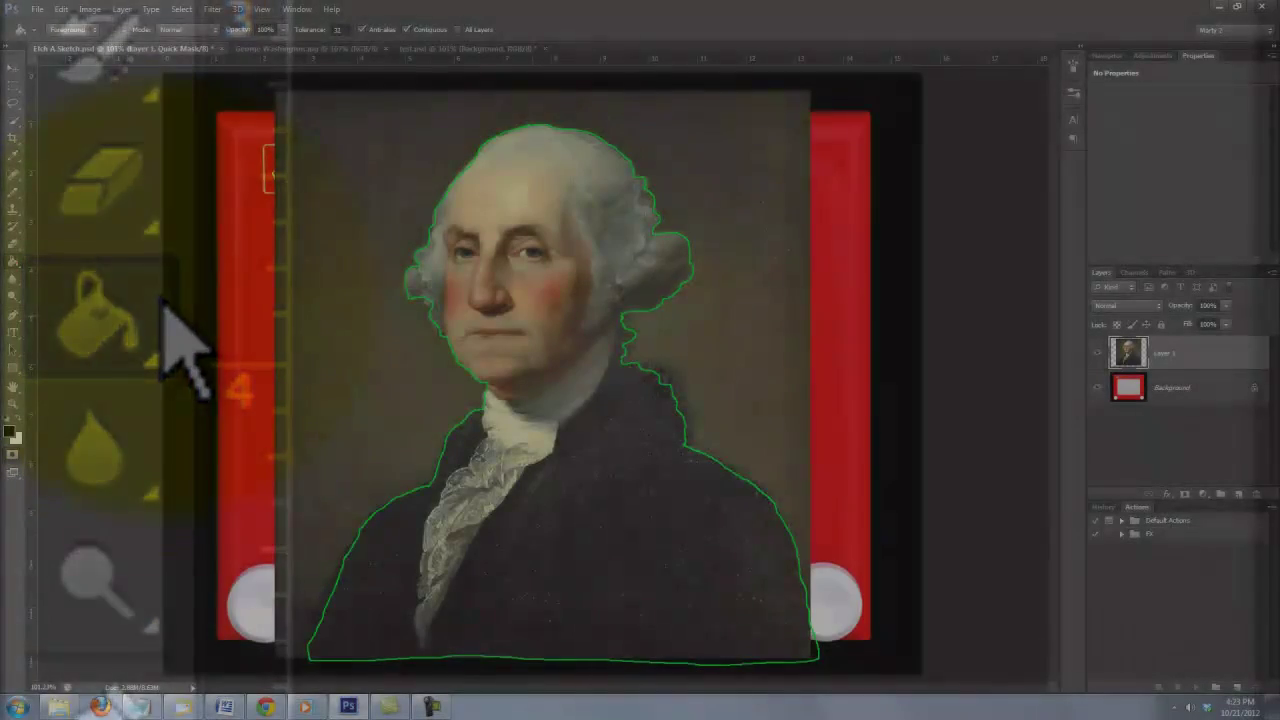
left_click(533, 320)
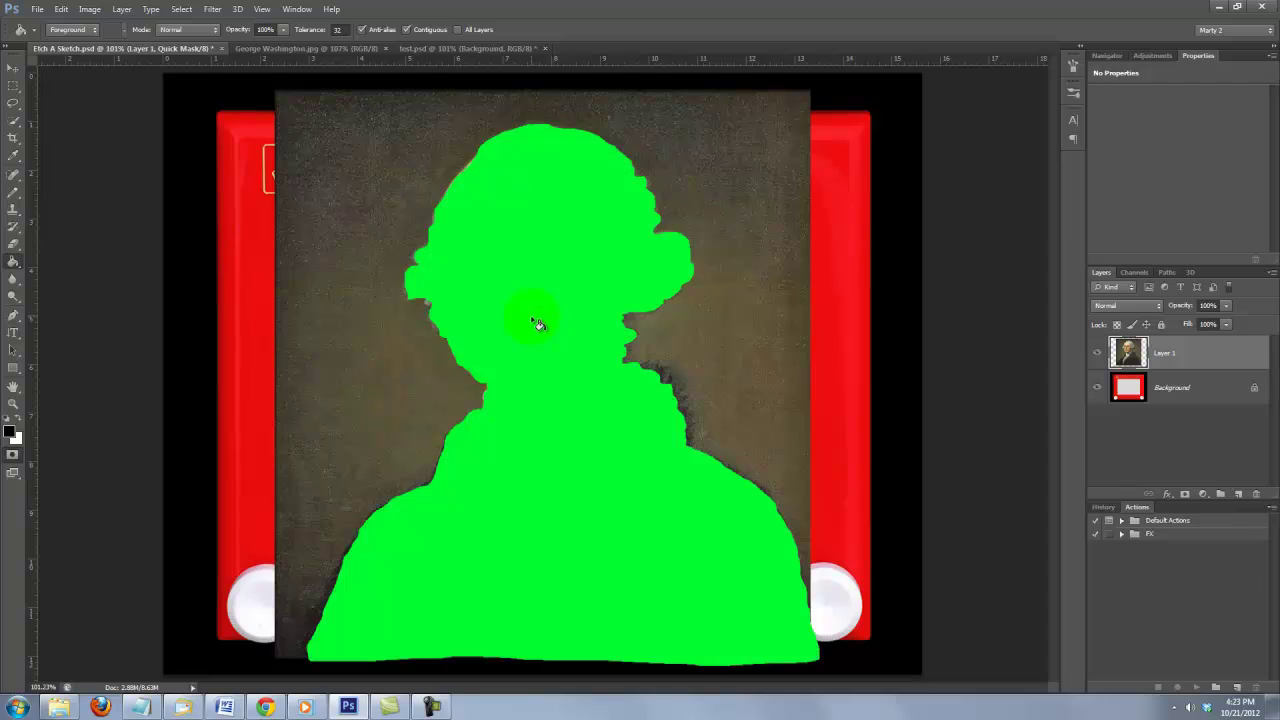
key("q")
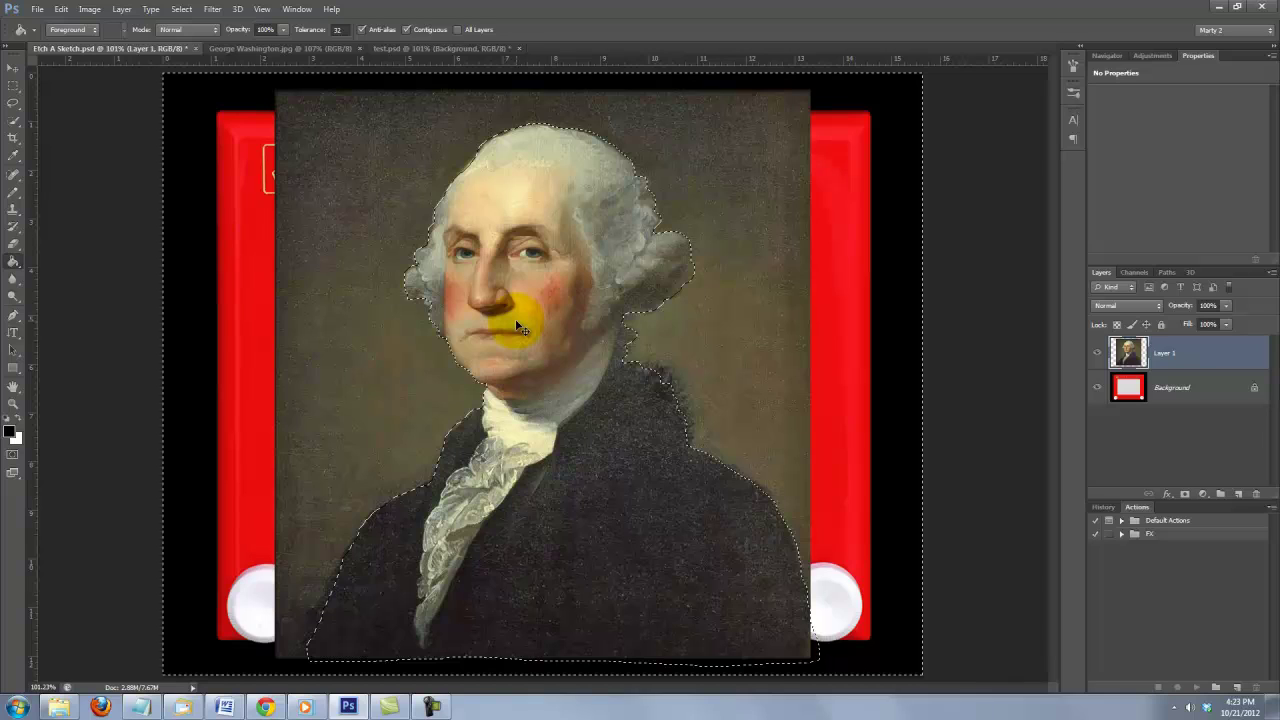
key("ctrl+shift+i")
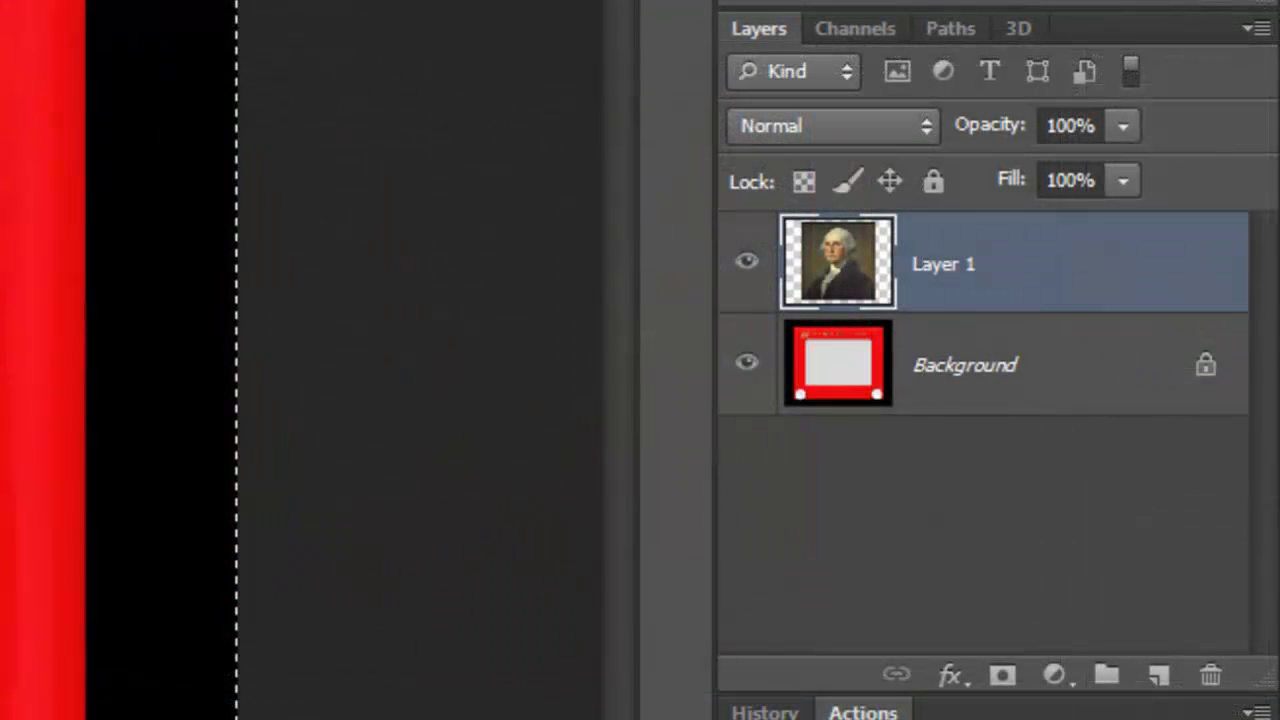
key("ctrl+j")
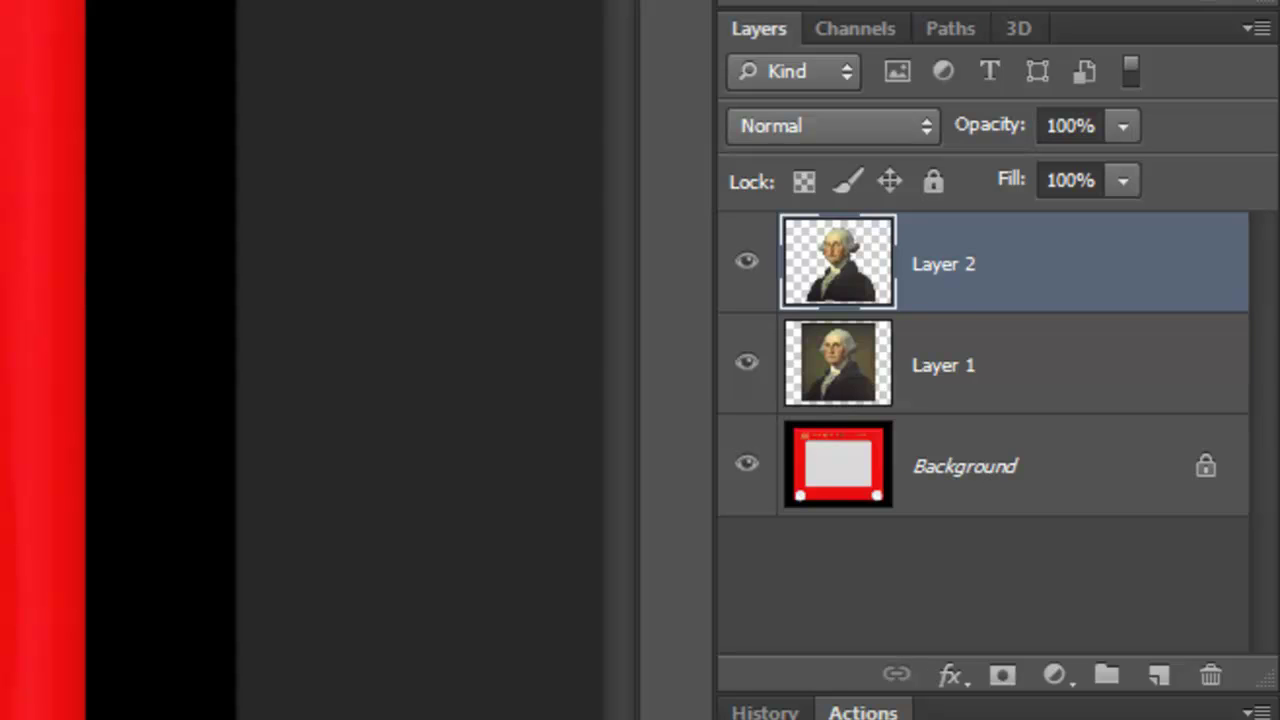
Delete the original portrait Layer 1, leaving the cut-out Layer 2 targeted.
left_click(971, 349)
mouse_move(971, 349)
left_mouse_down()
mouse_move(994, 363)
mouse_move(1212, 678)
left_mouse_up()
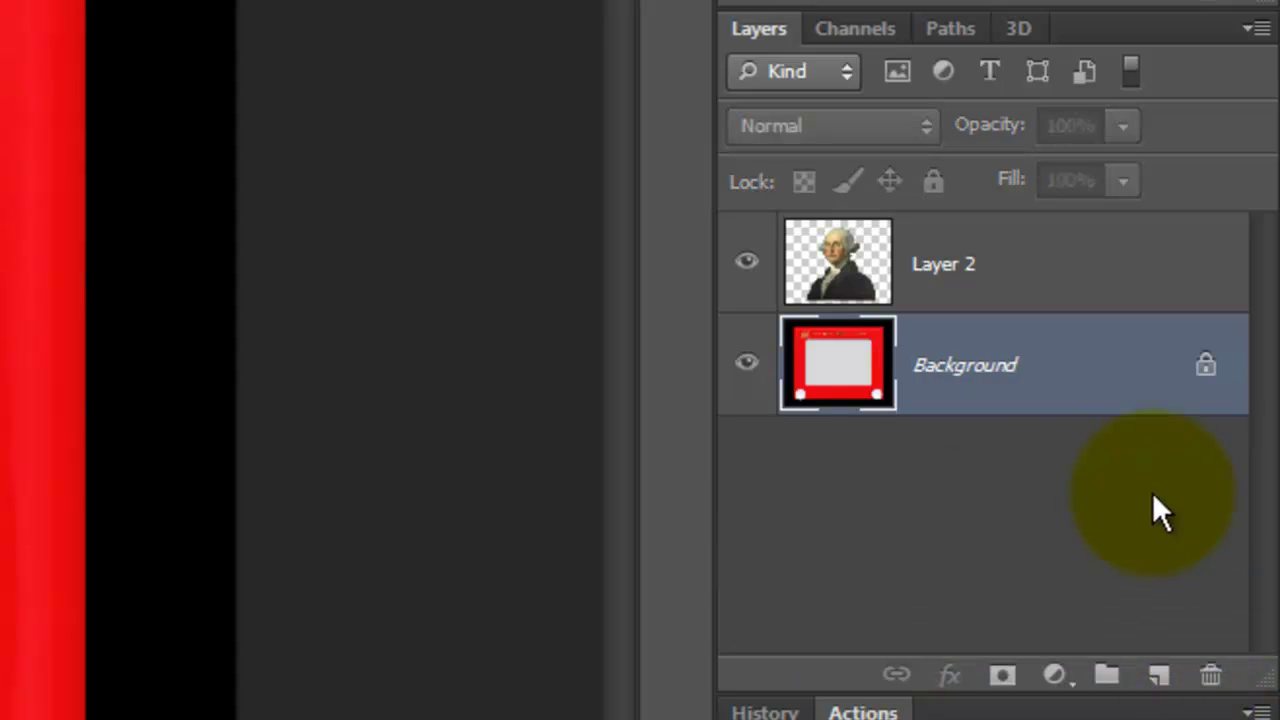
left_click(933, 248)
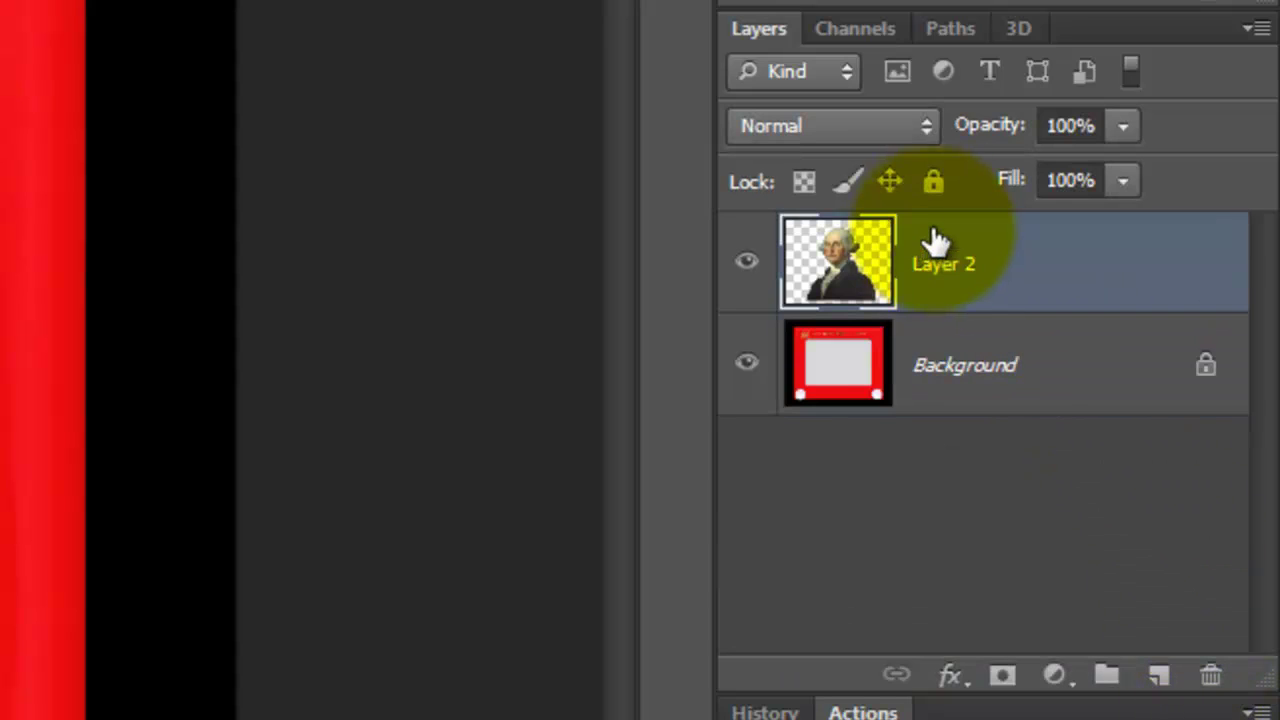
Mask Layer 2 to the INSIDE SCREEN channel and unlink the mask from the image.
left_click(885, 24)
key("ctrl")
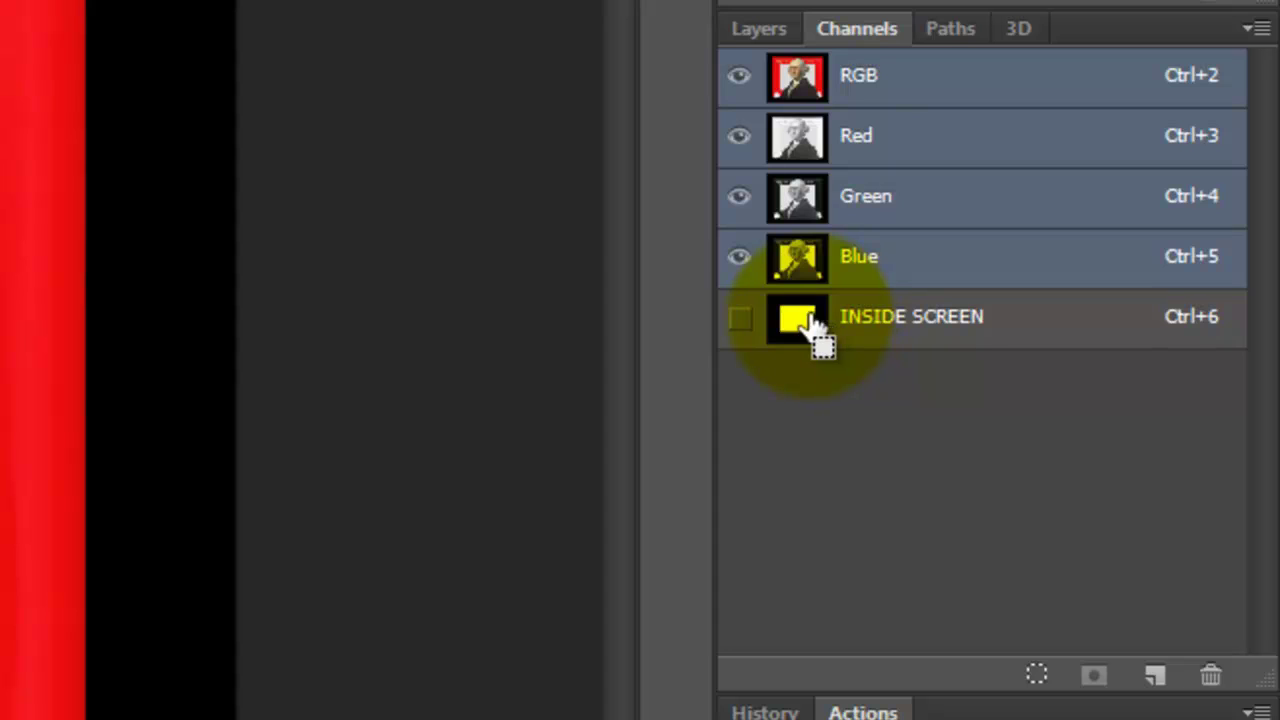
left_click(769, 28)
left_click(1002, 677)
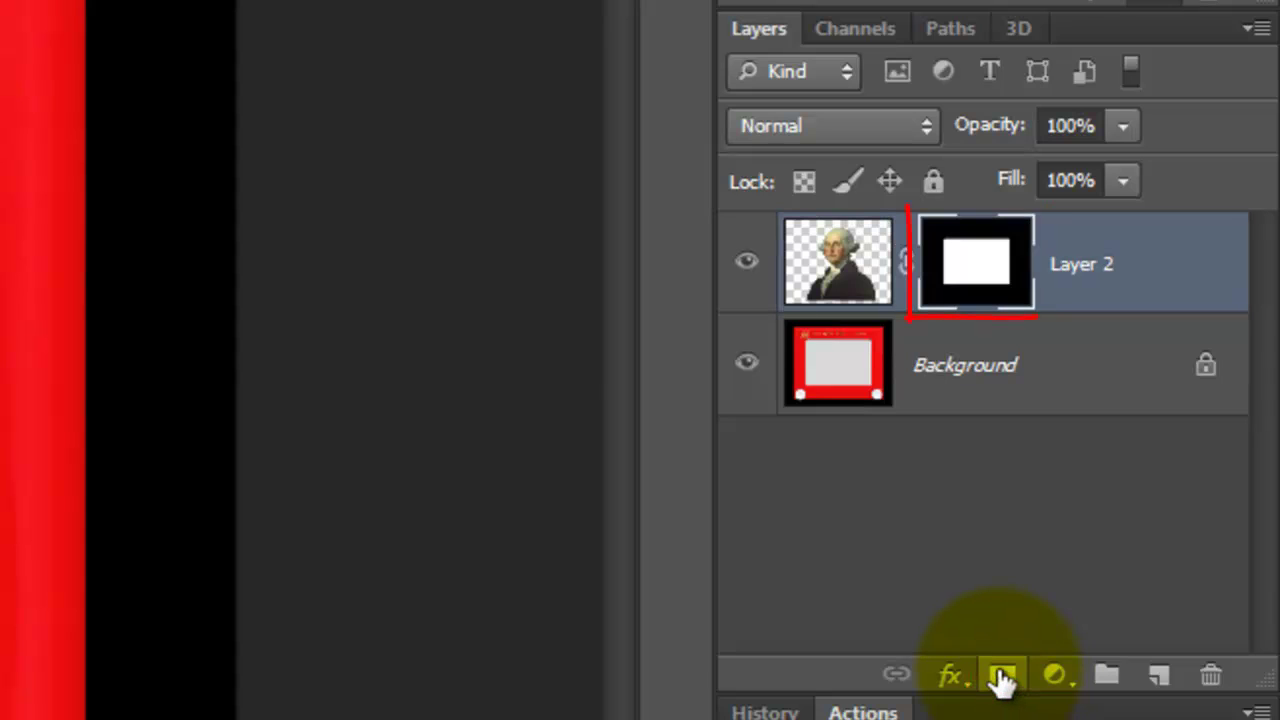
left_click(906, 263)
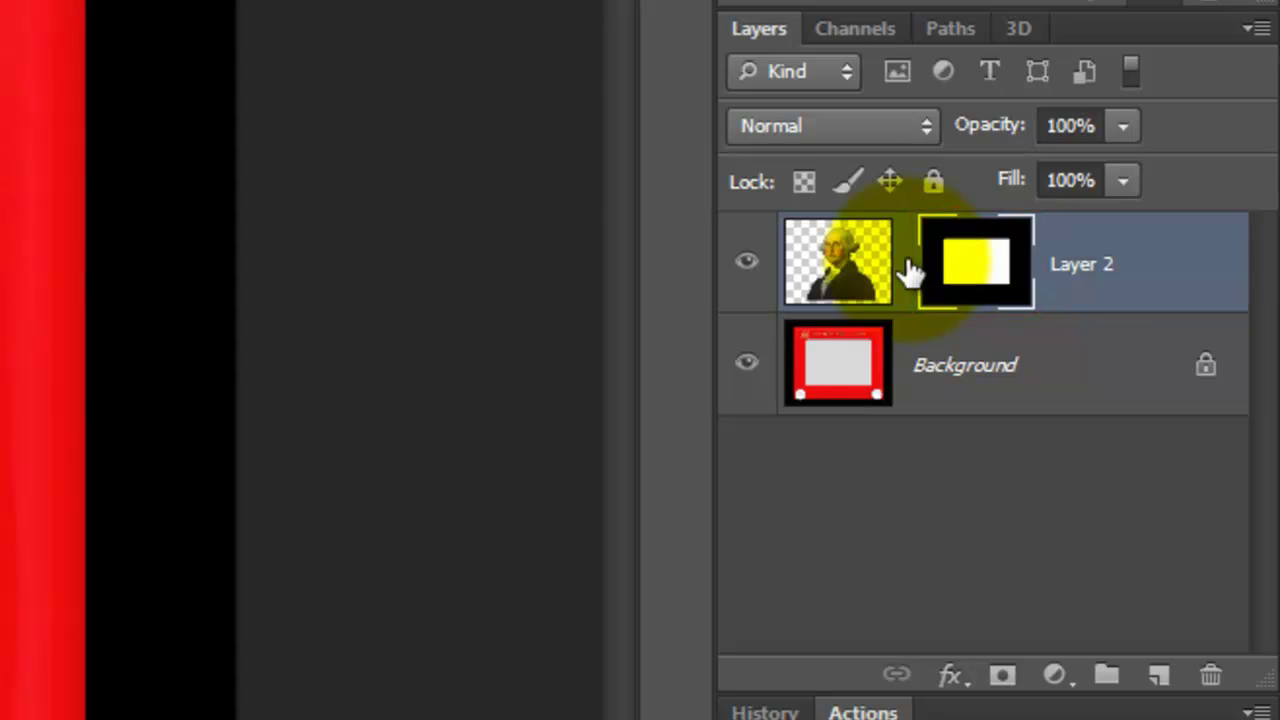
Scale Washington from the centre to about 83% and move him lower inside the screen.
left_click(823, 268)
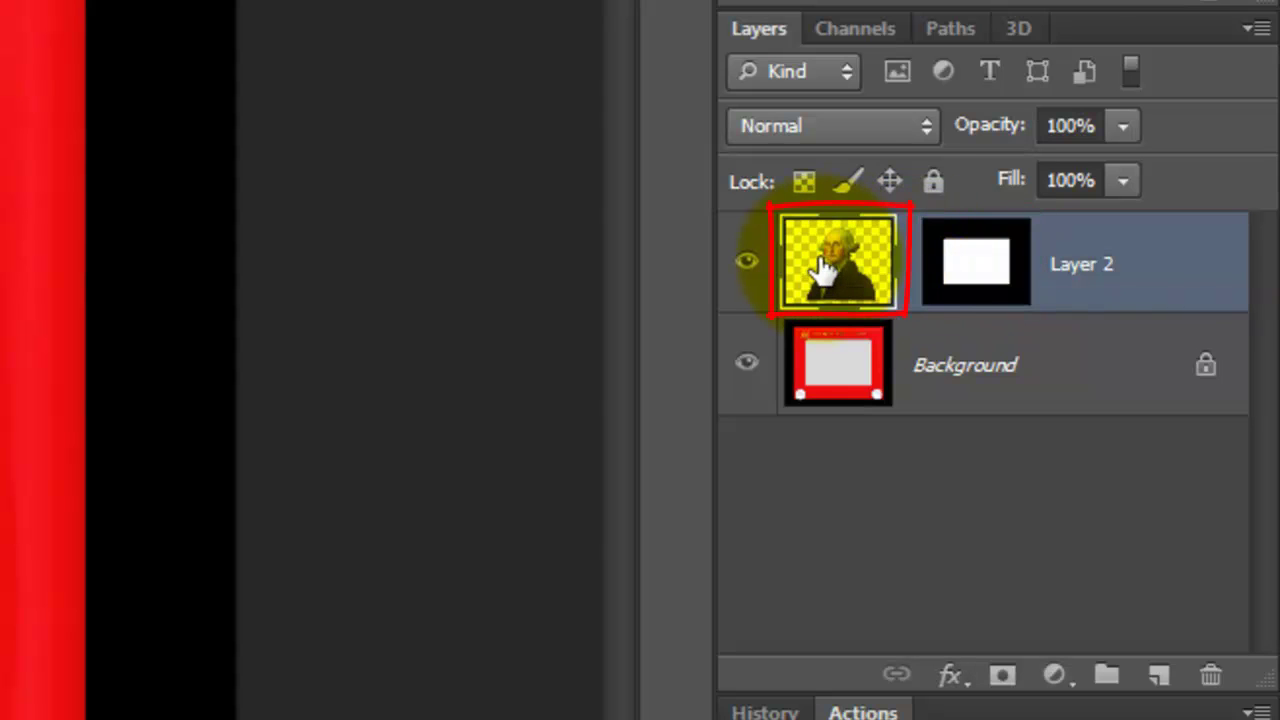
key("ctrl+t")
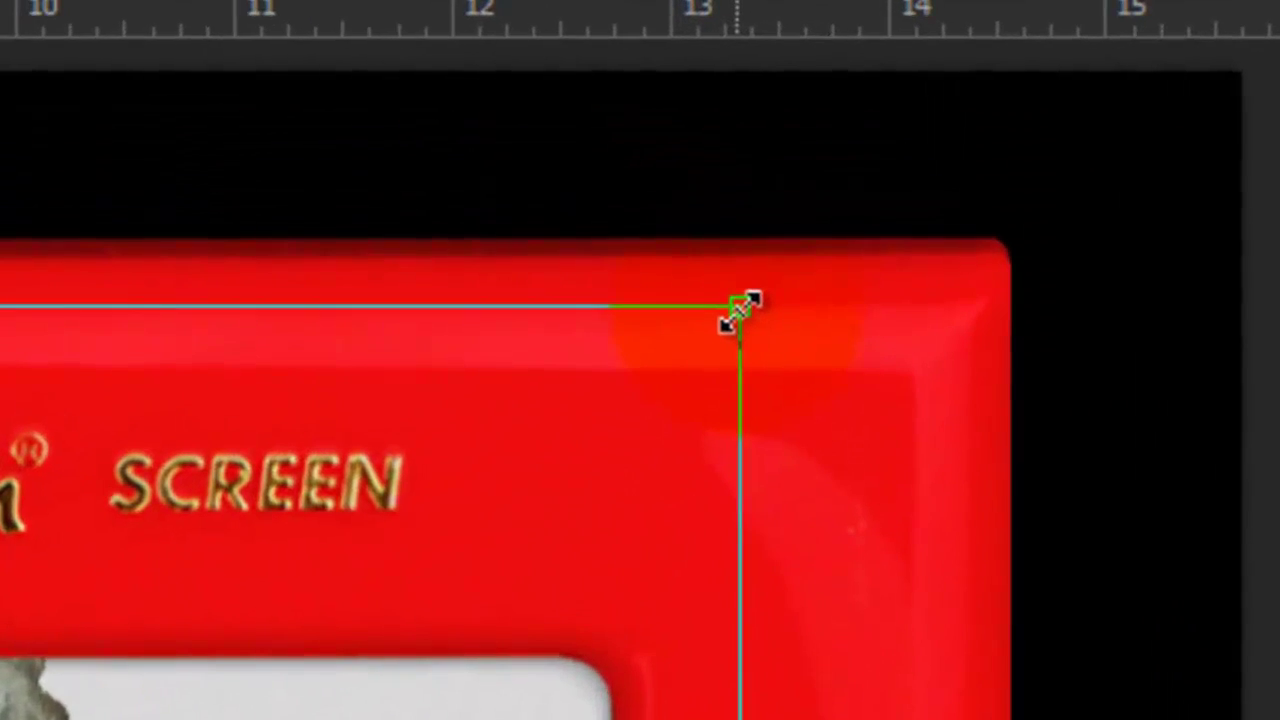
left_click(810, 127)
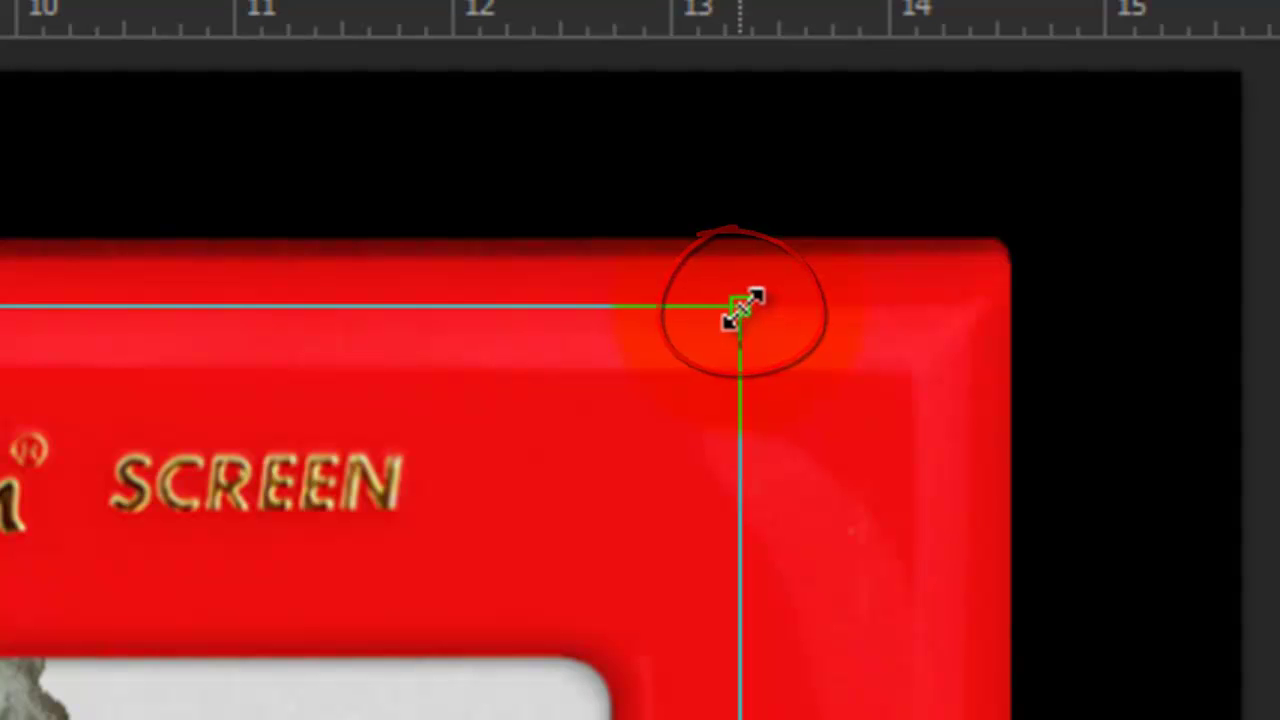
key("shift+alt")
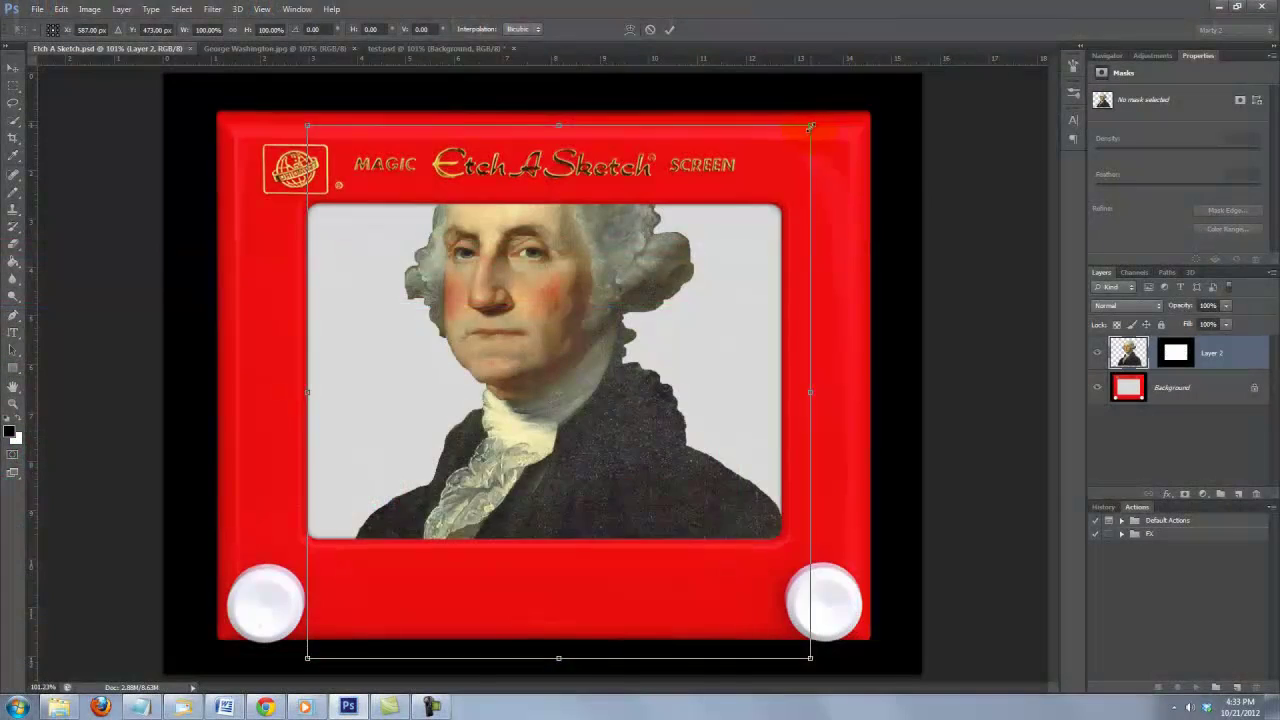
left_click_drag(829, 121, 767, 173)
left_click_drag(686, 282, 695, 327)
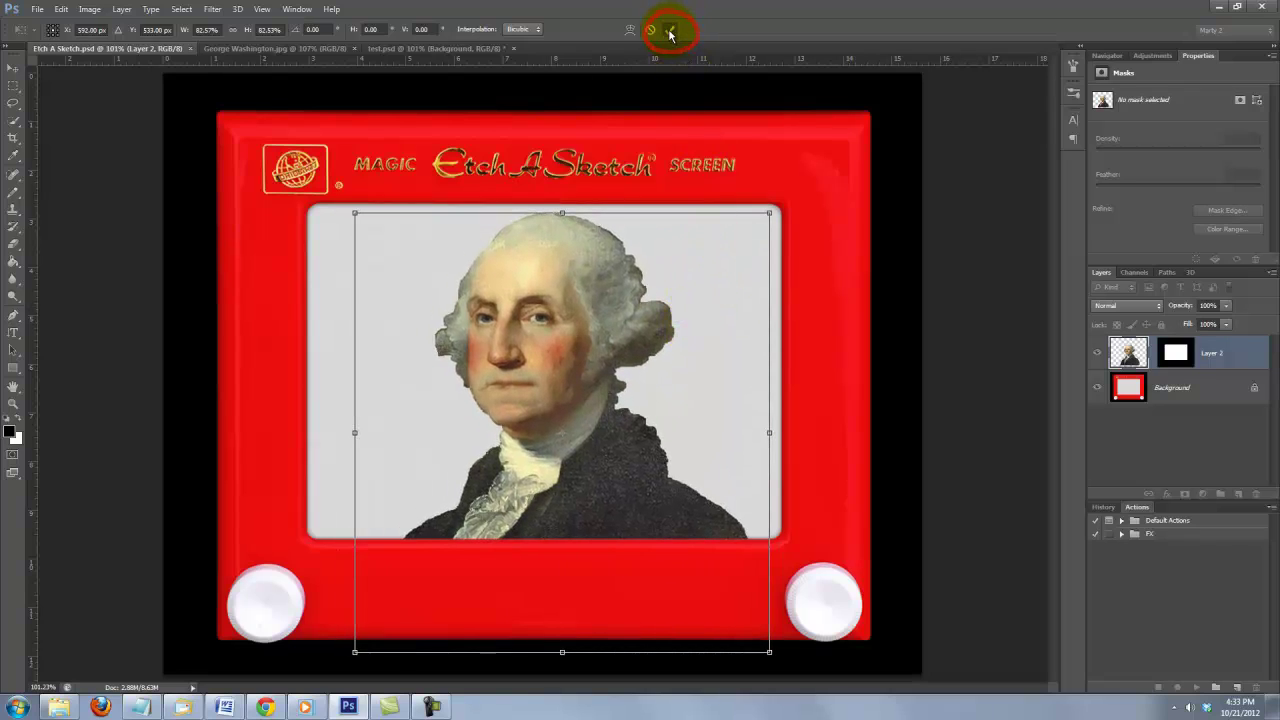
key("Return")
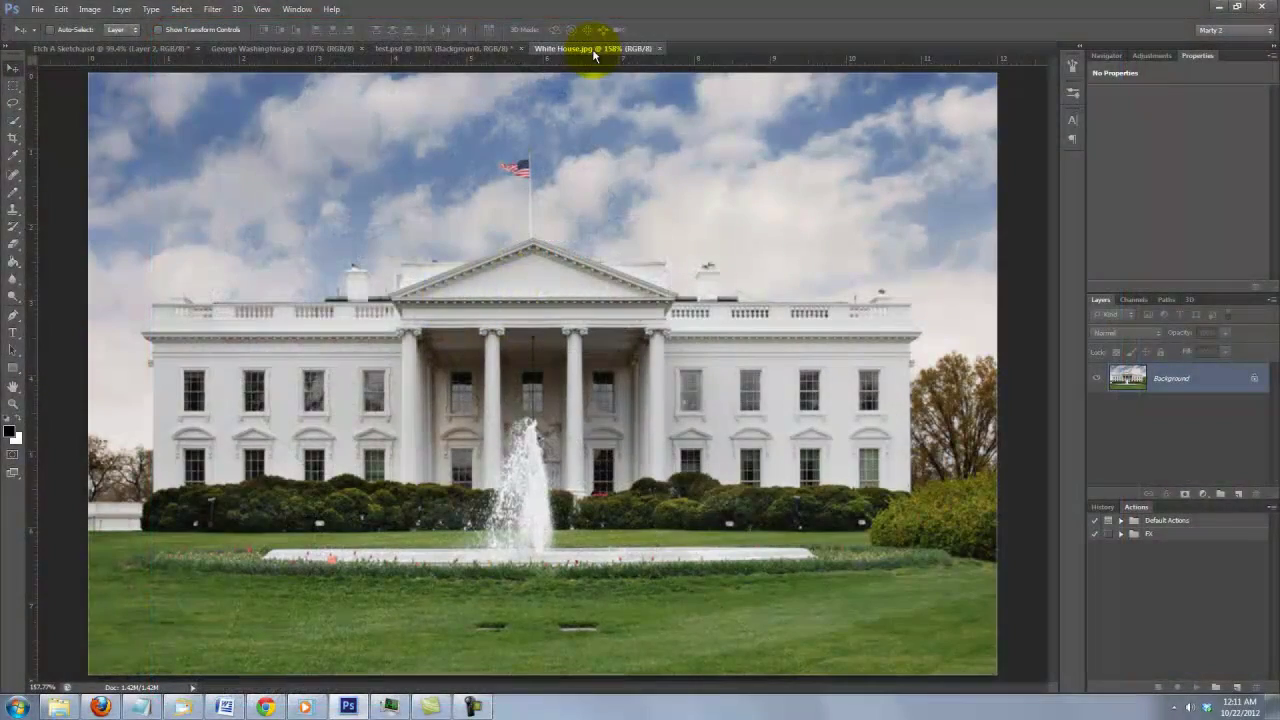
Bring the White House in as Layer 3, copy the screen mask onto it, and stack it beneath Washington.
mouse_move(456, 400)
left_mouse_down()
mouse_move(173, 118)
mouse_move(157, 36)
mouse_move(143, 42)
mouse_move(597, 408)
left_mouse_up()
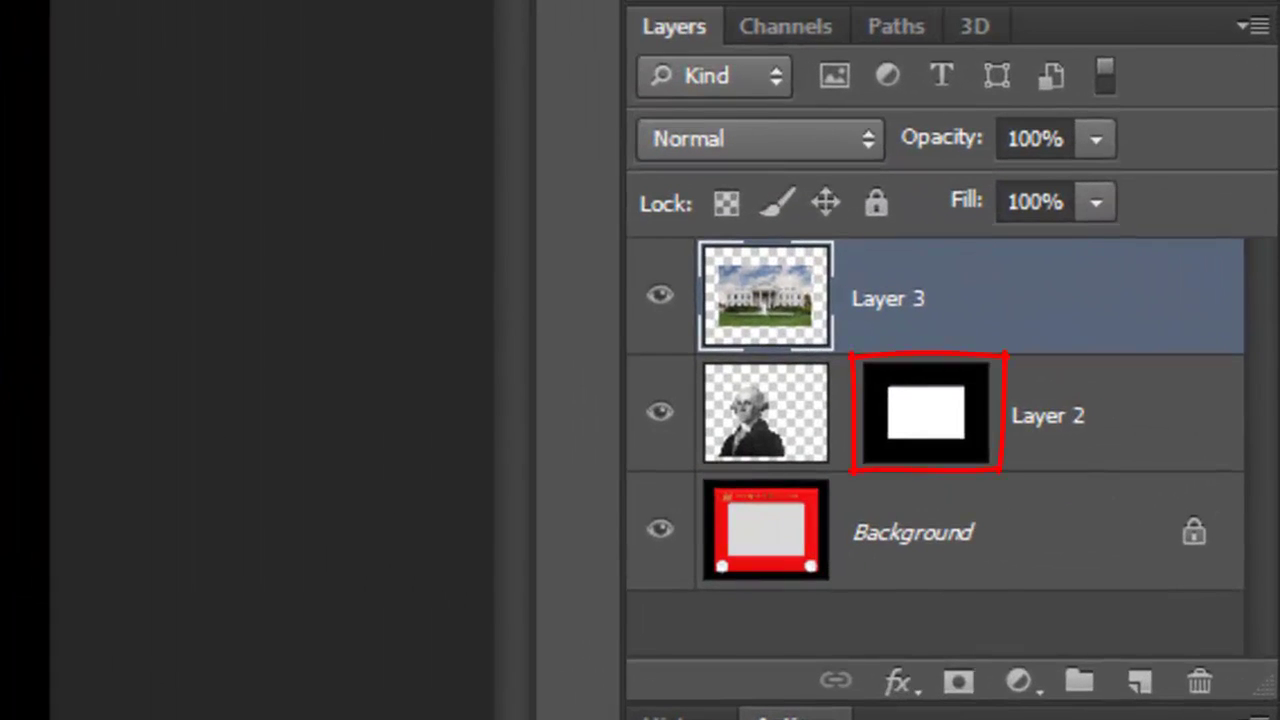
key("alt")
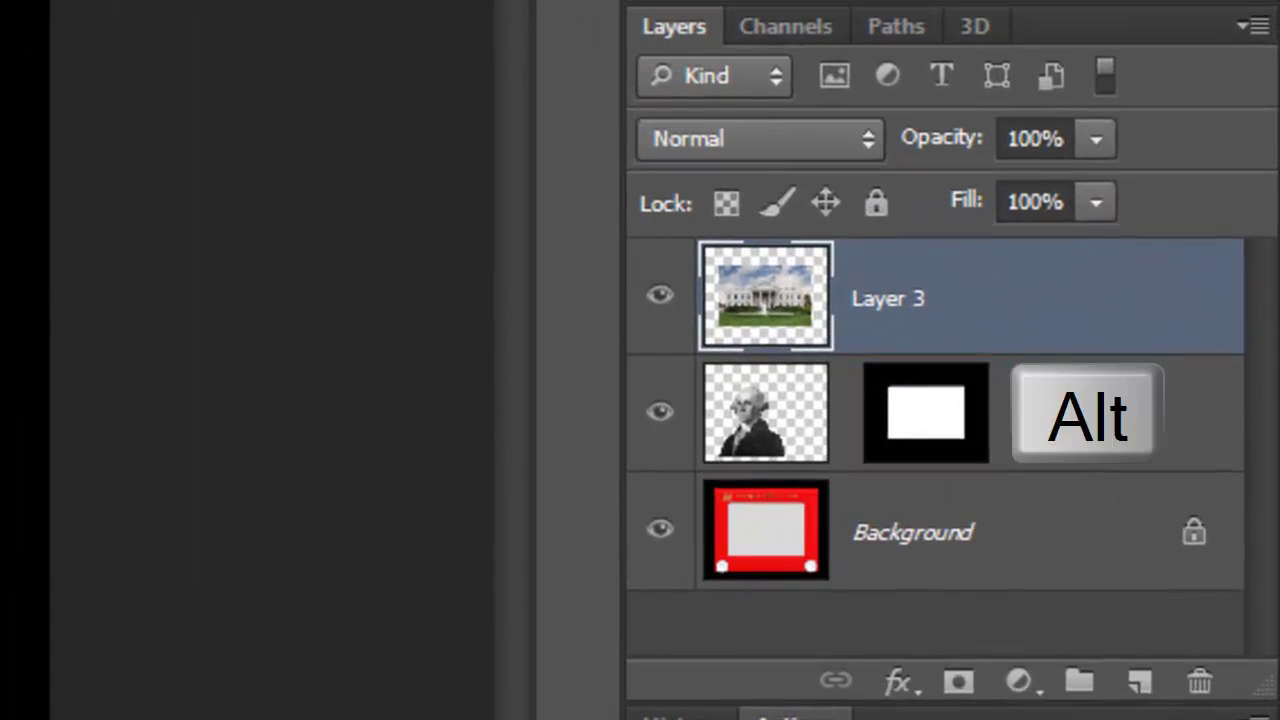
left_click_drag(925, 412, 932, 306)
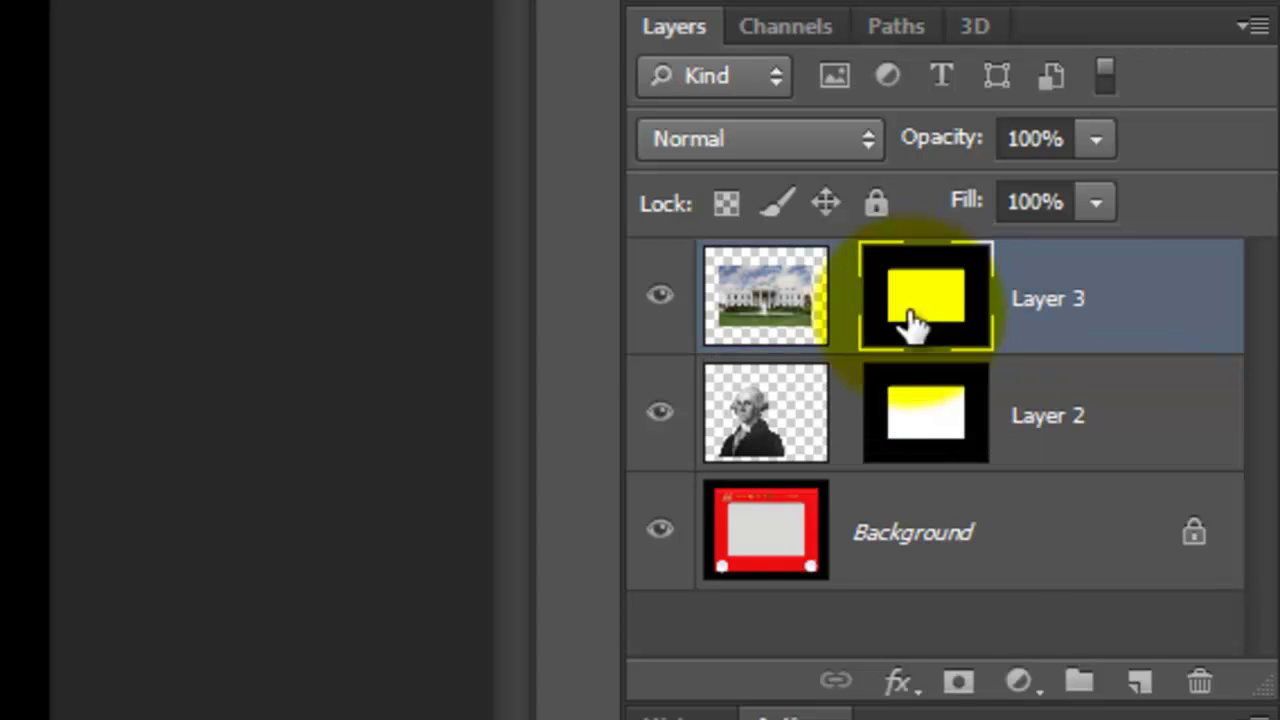
left_click_drag(757, 414, 766, 251)
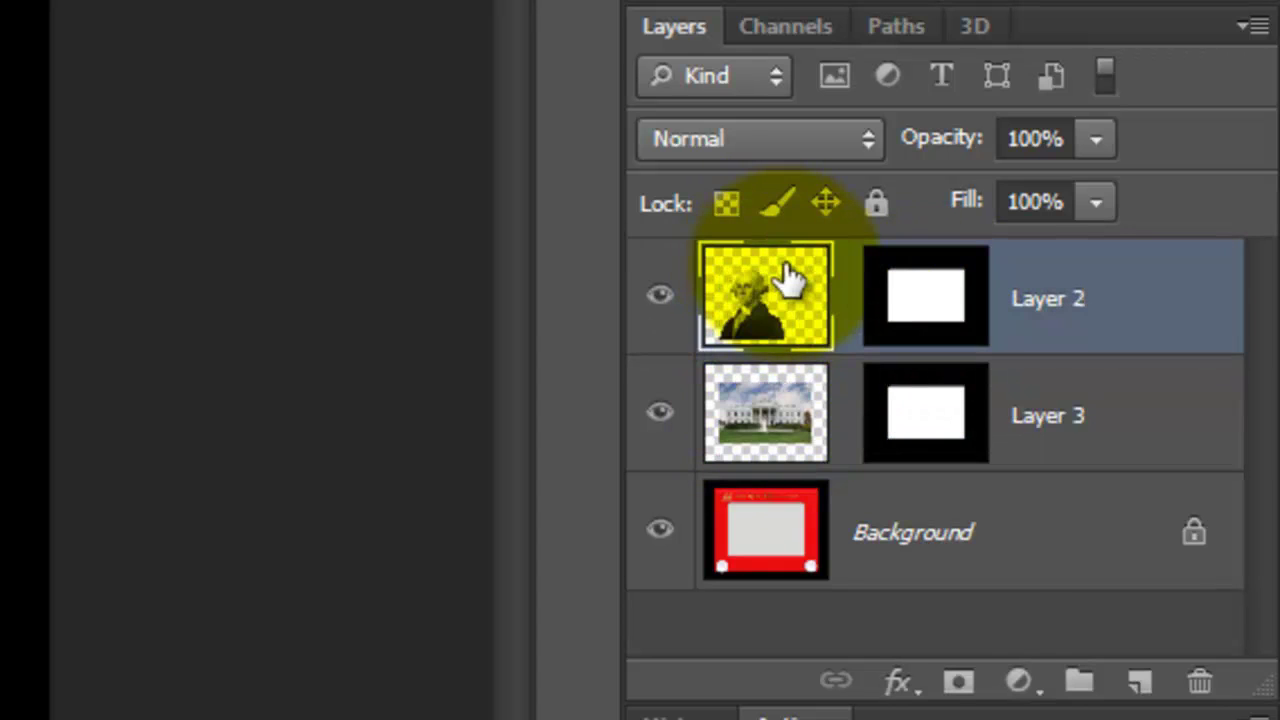
left_click(765, 424)
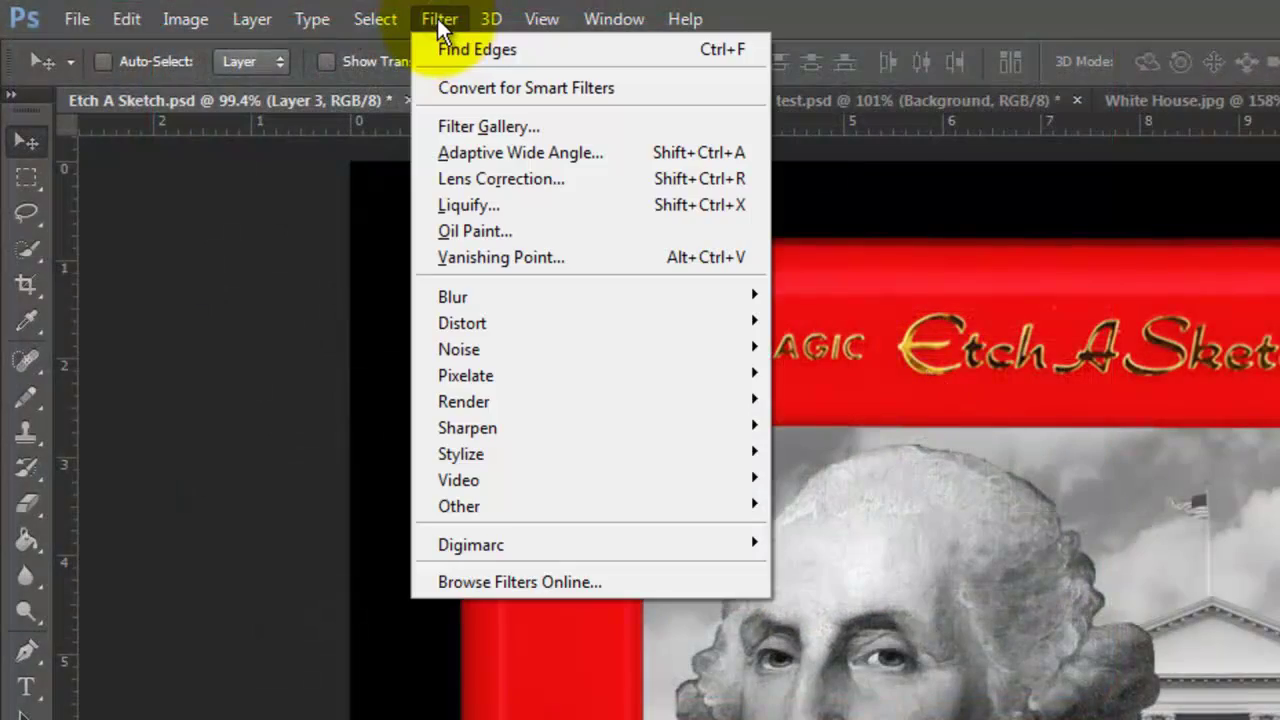
Apply a Mosaic filter with cell size 5 to the White House layer.
mouse_move(452, 372)
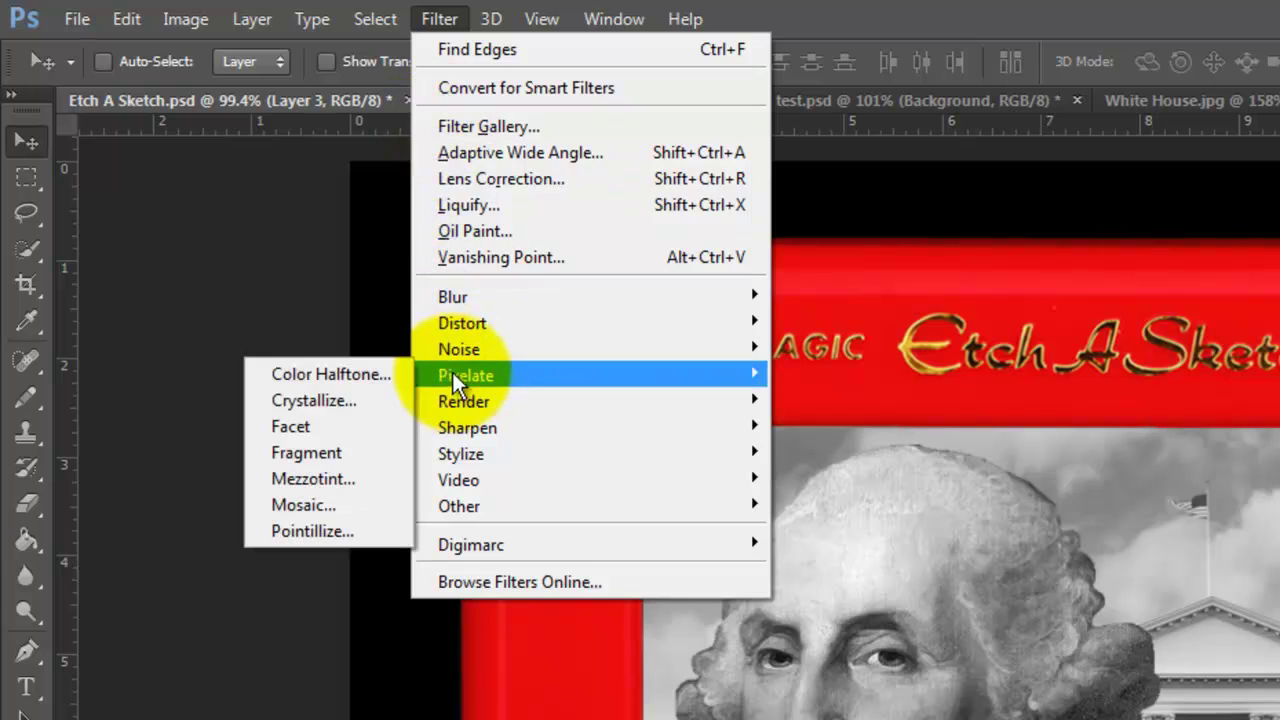
left_click(312, 503)
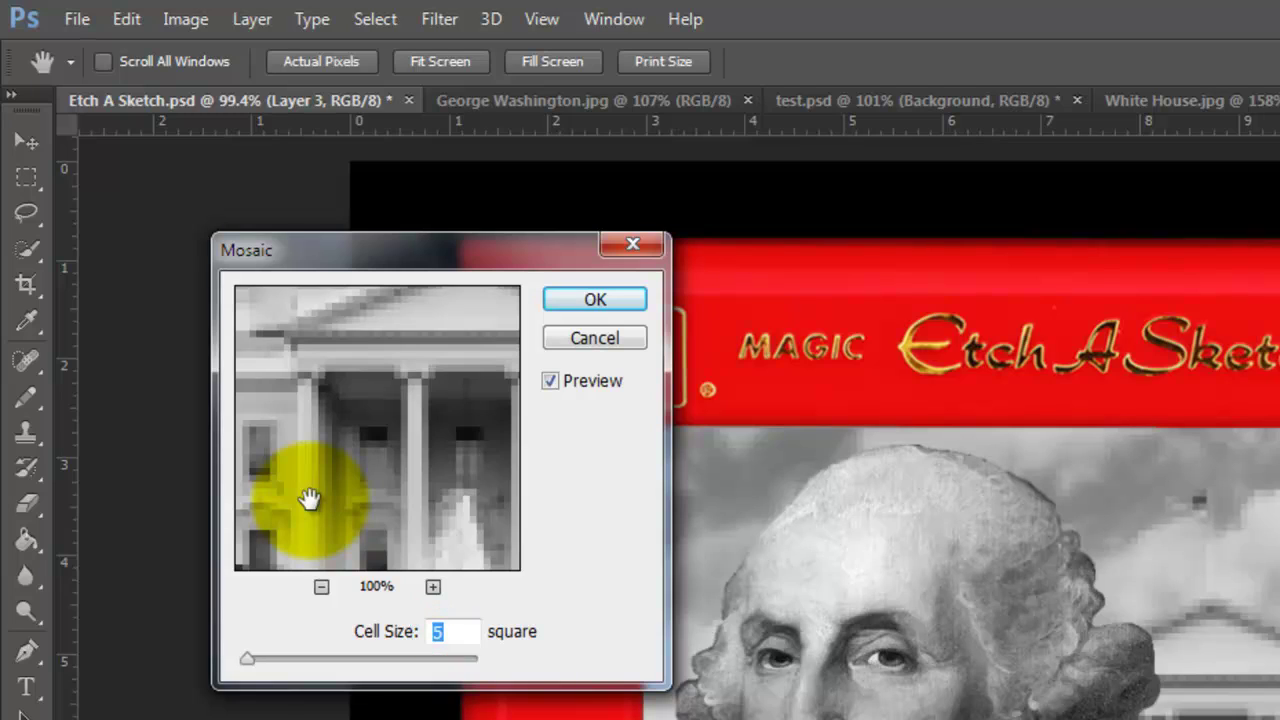
left_click(594, 300)
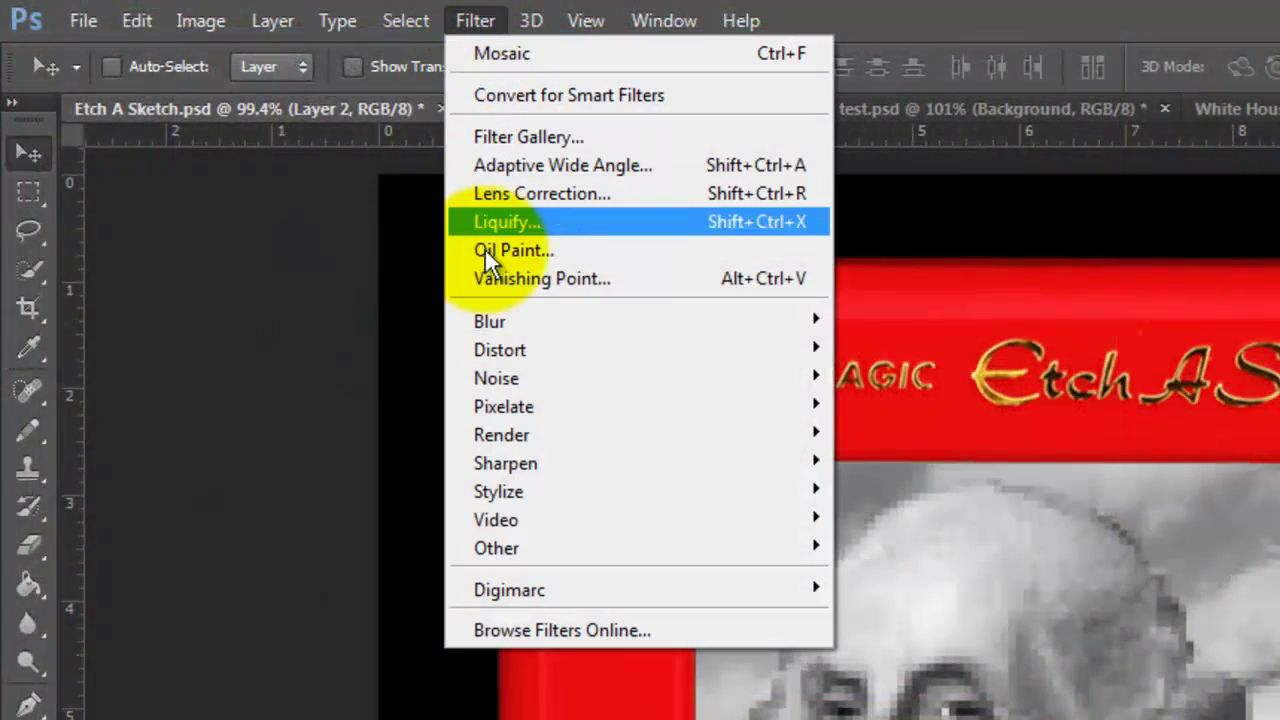
Run Find Edges on the Washington layer, then target the White House Layer 3.
mouse_move(506, 490)
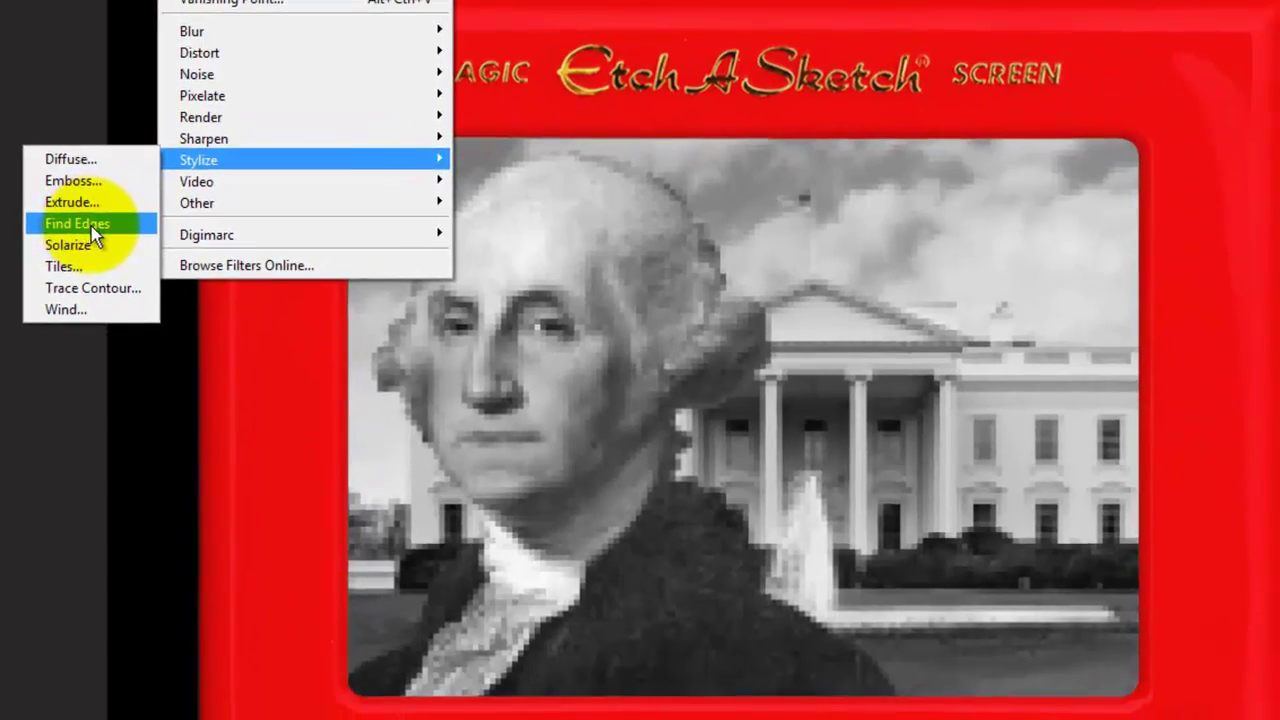
left_click(352, 575)
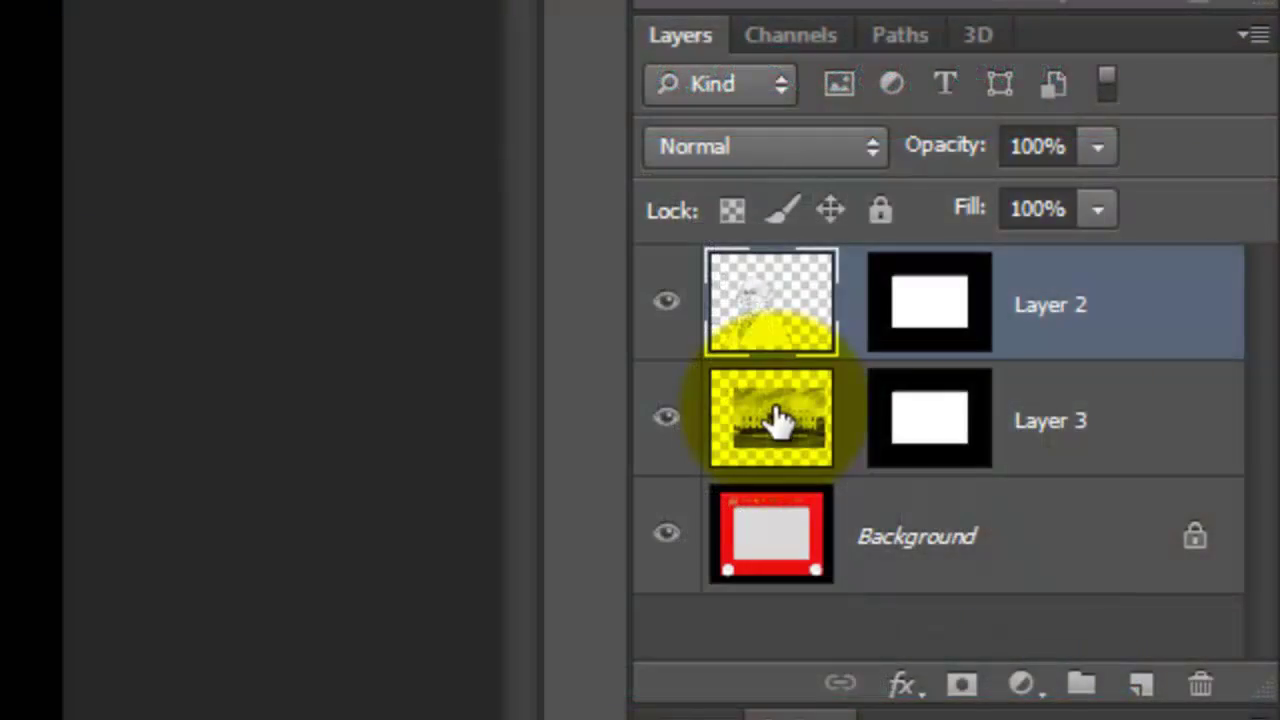
left_click(775, 420)
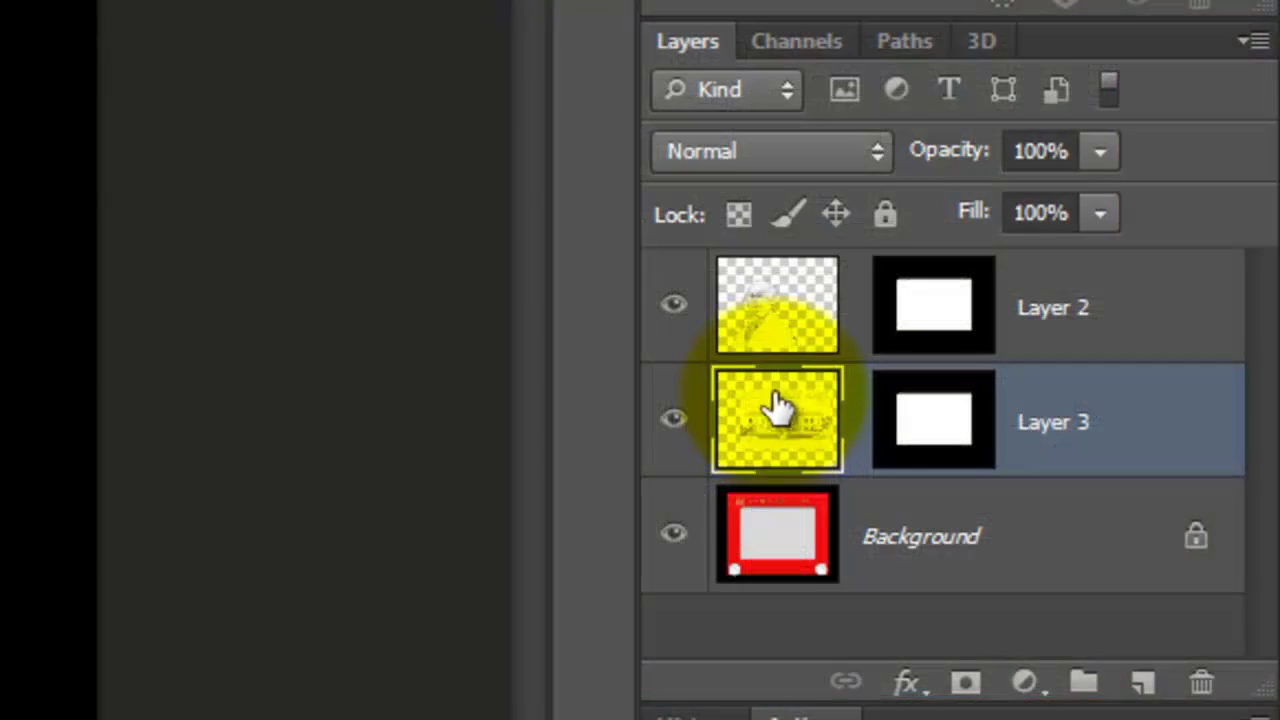
With Layer 2 active, start a GEORGE text layer using the Horizontal Type tool.
left_click(773, 309)
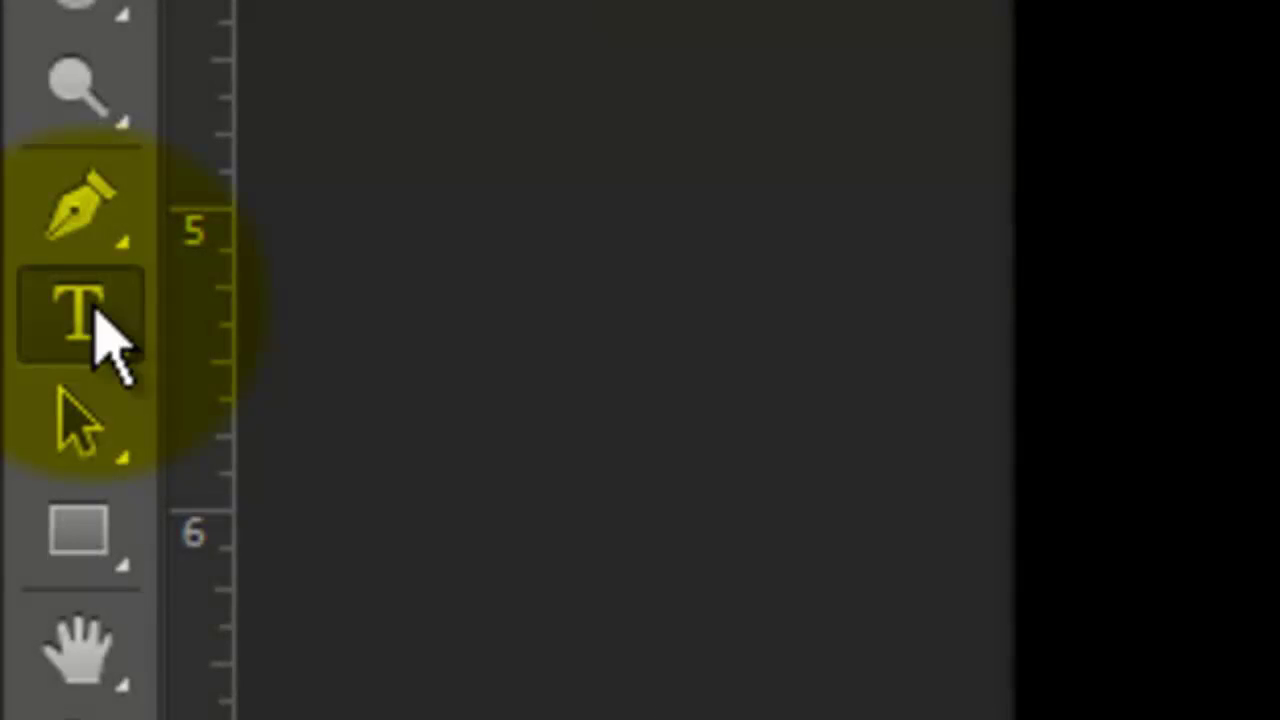
right_click(90, 310)
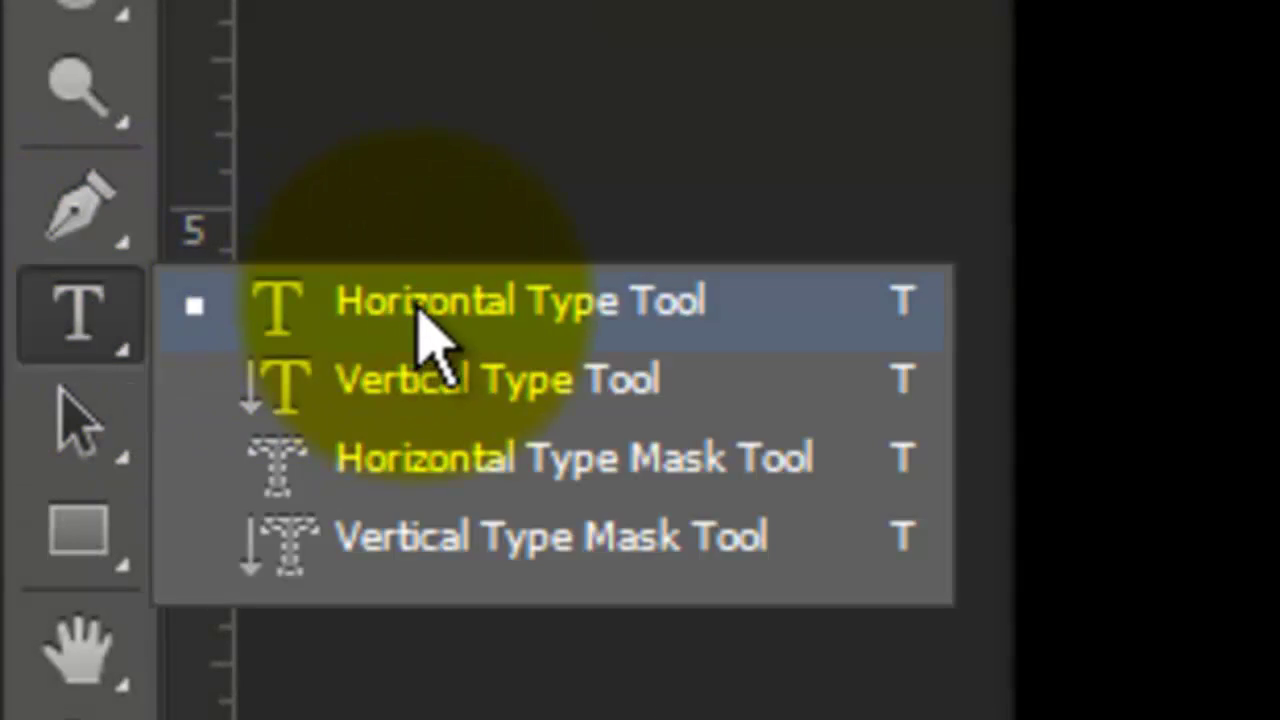
left_click(420, 303)
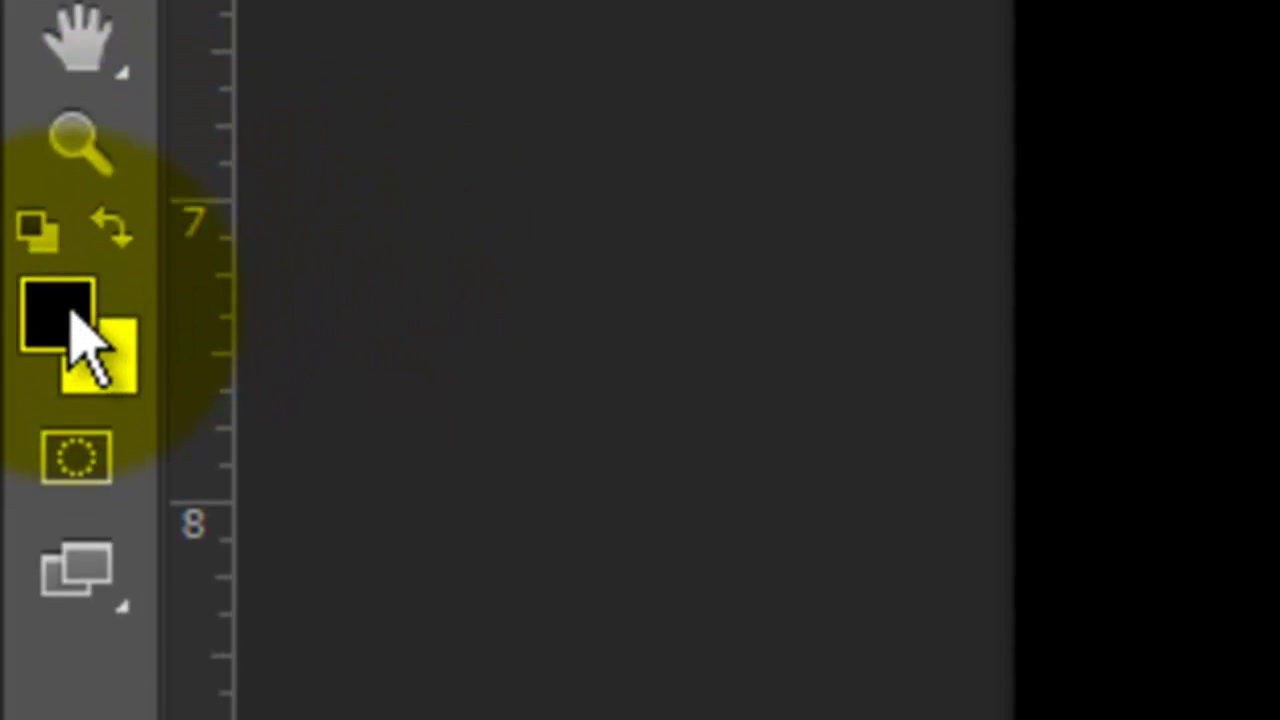
left_click(70, 456)
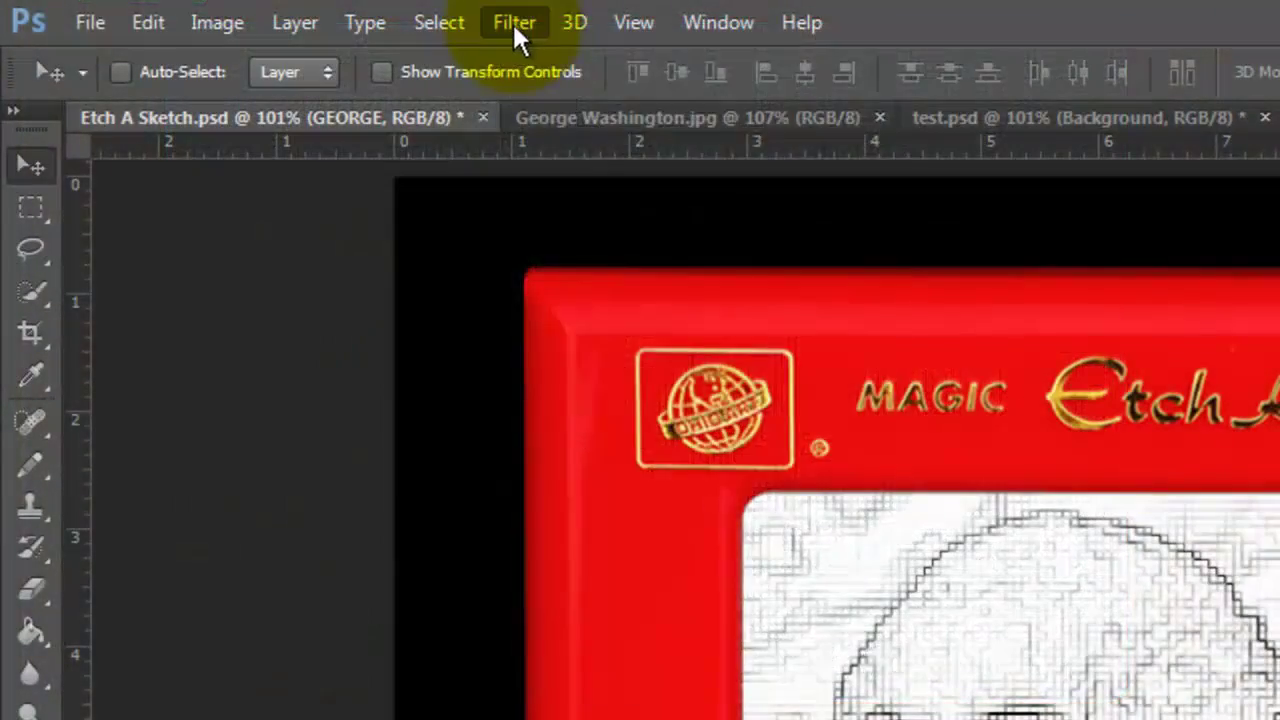
Rasterize the GEORGE text and pixelate it with a Mosaic filter at cell size 5.
left_click(513, 23)
mouse_move(545, 441)
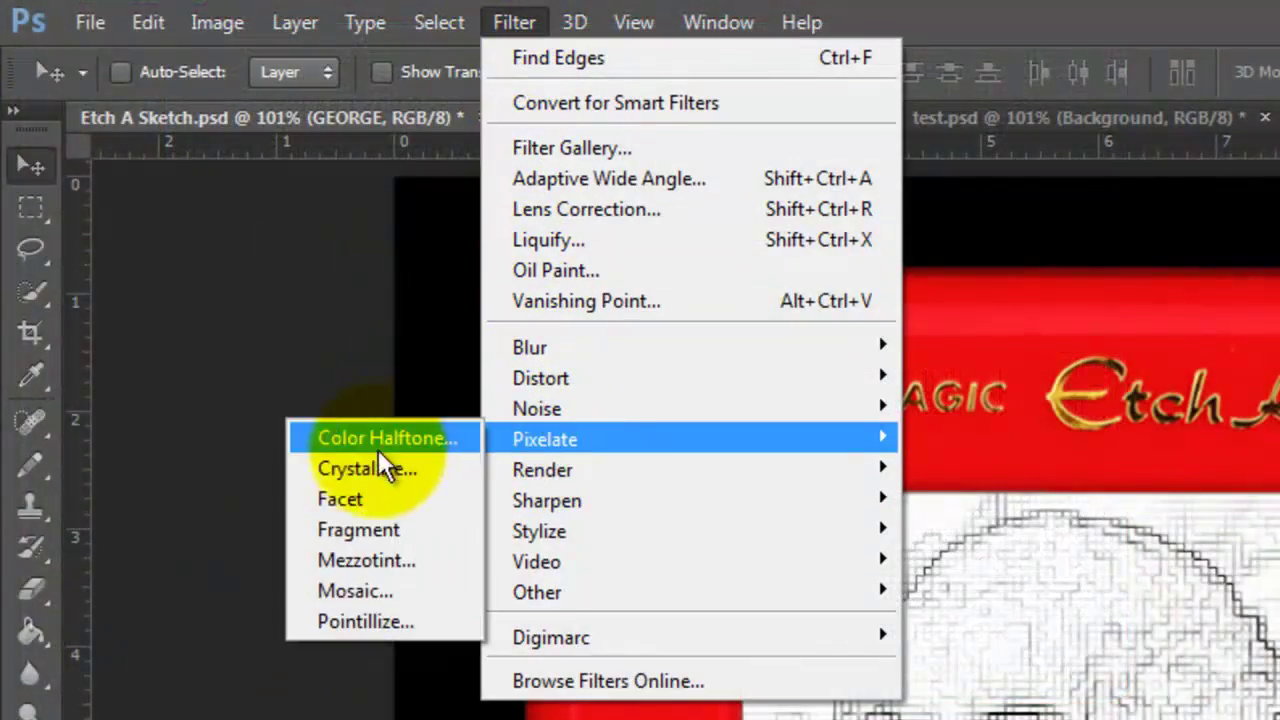
left_click(353, 588)
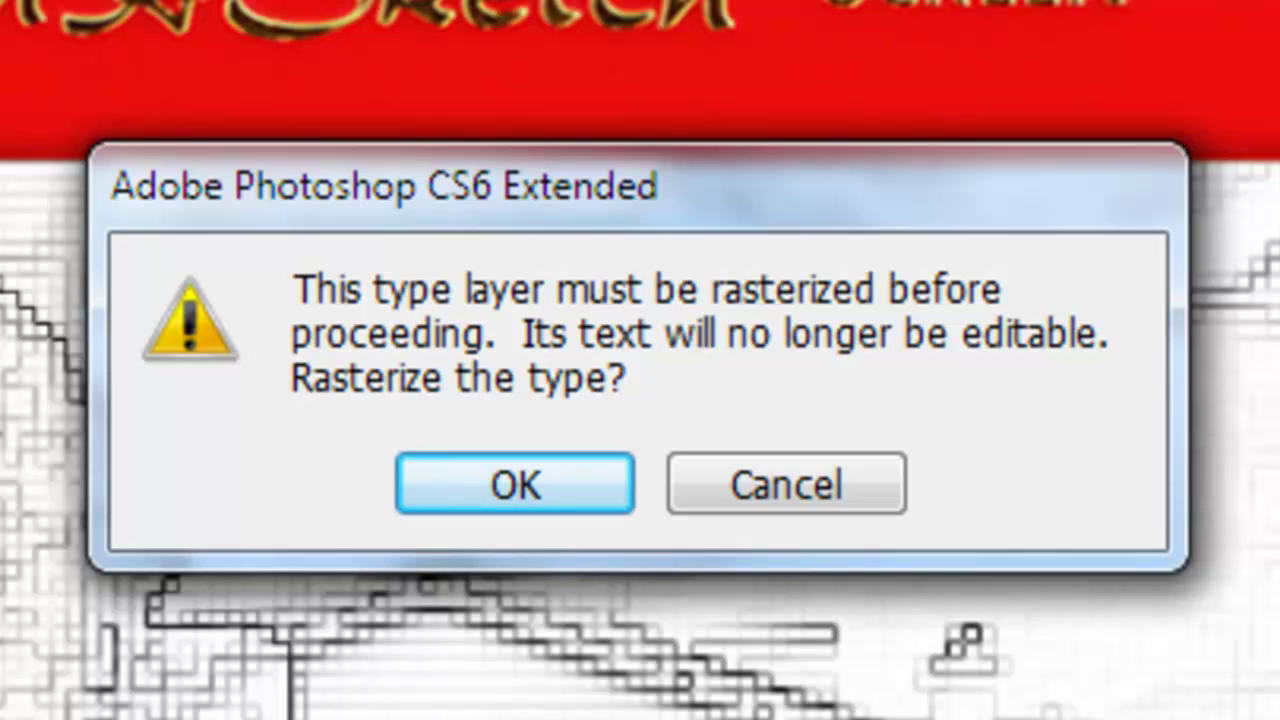
left_click(470, 490)
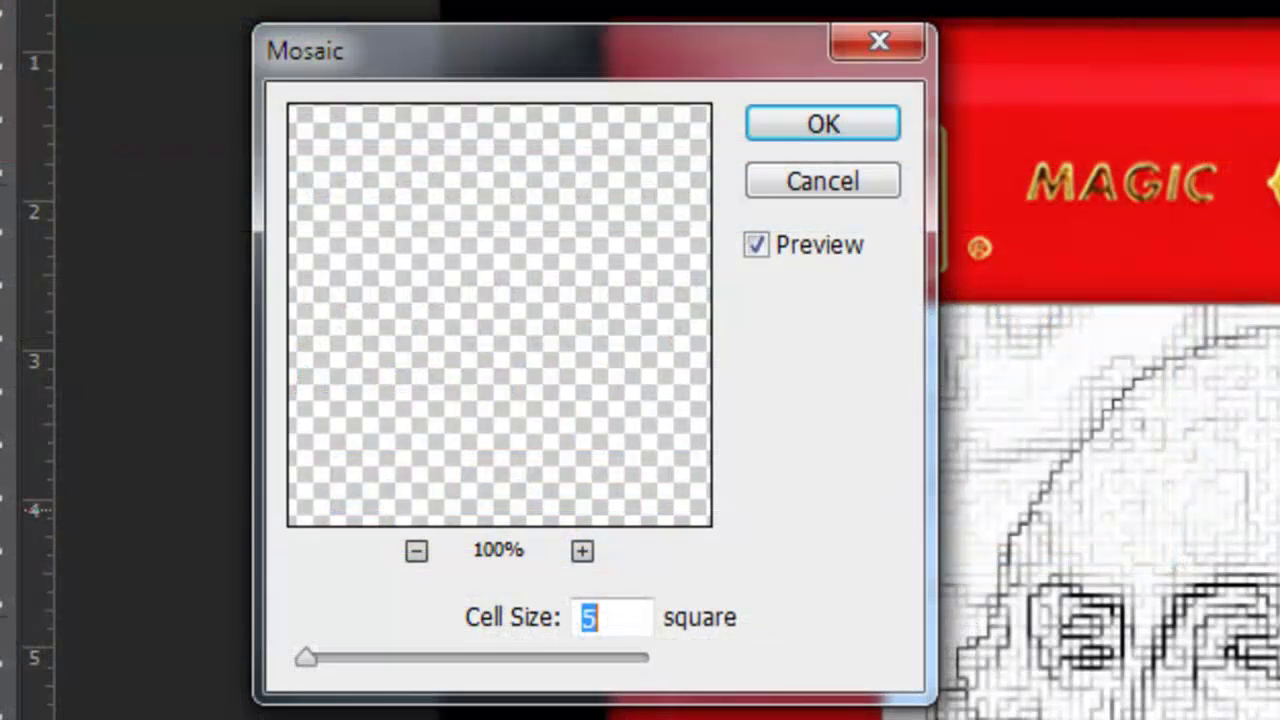
left_click(812, 127)
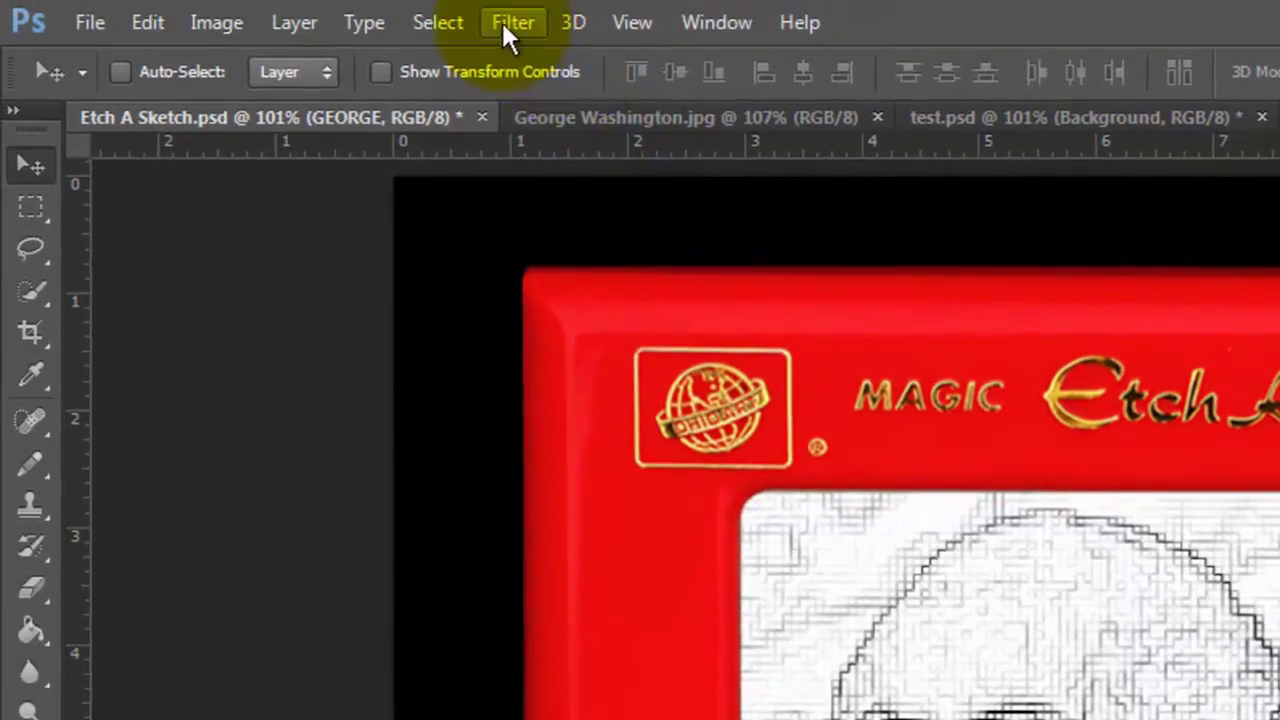
left_click(505, 24)
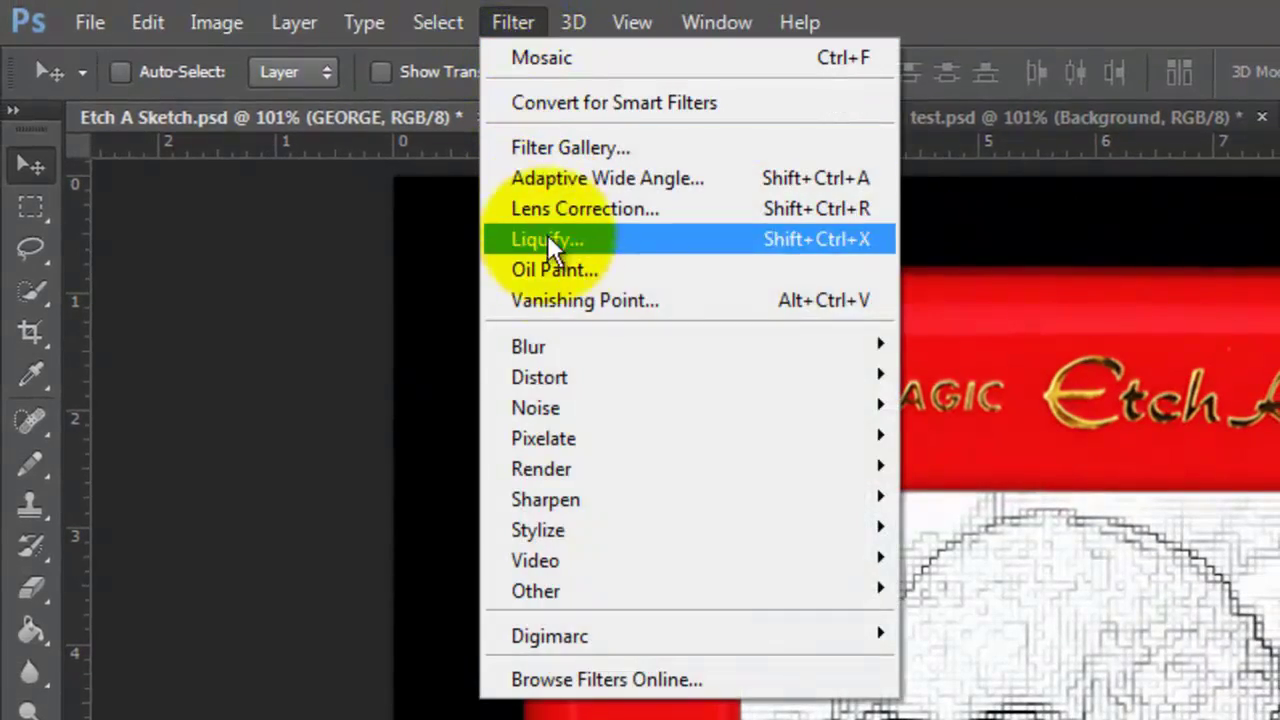
mouse_move(563, 529)
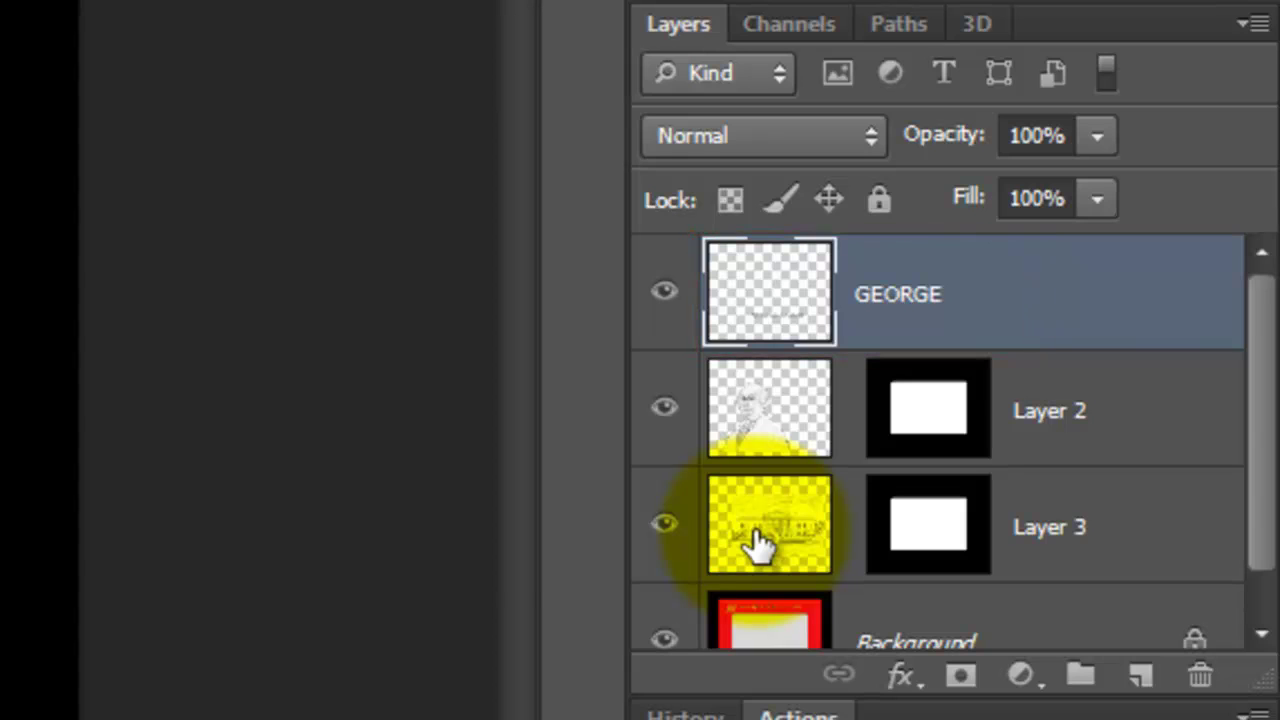
Merge Layer 2, Layer 3 and GEORGE into one layer and blend it with Multiply.
key("shift")
left_click(757, 543, "shift")
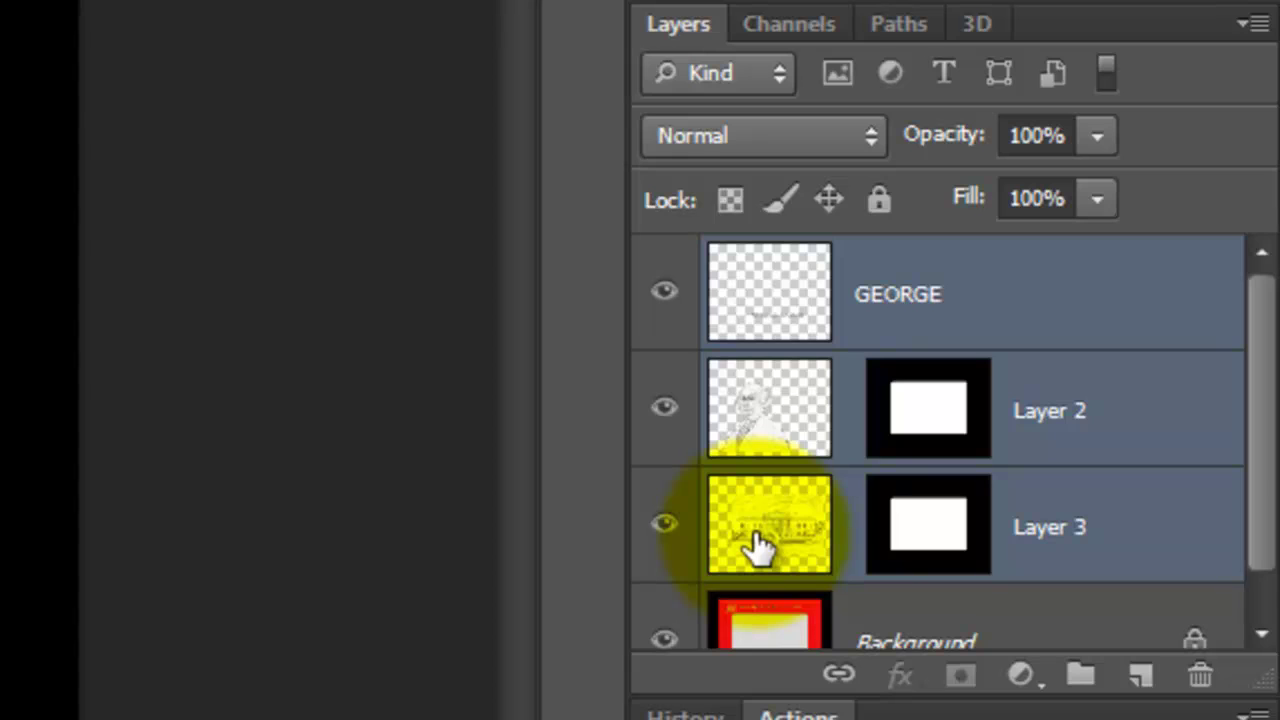
key("ctrl+e")
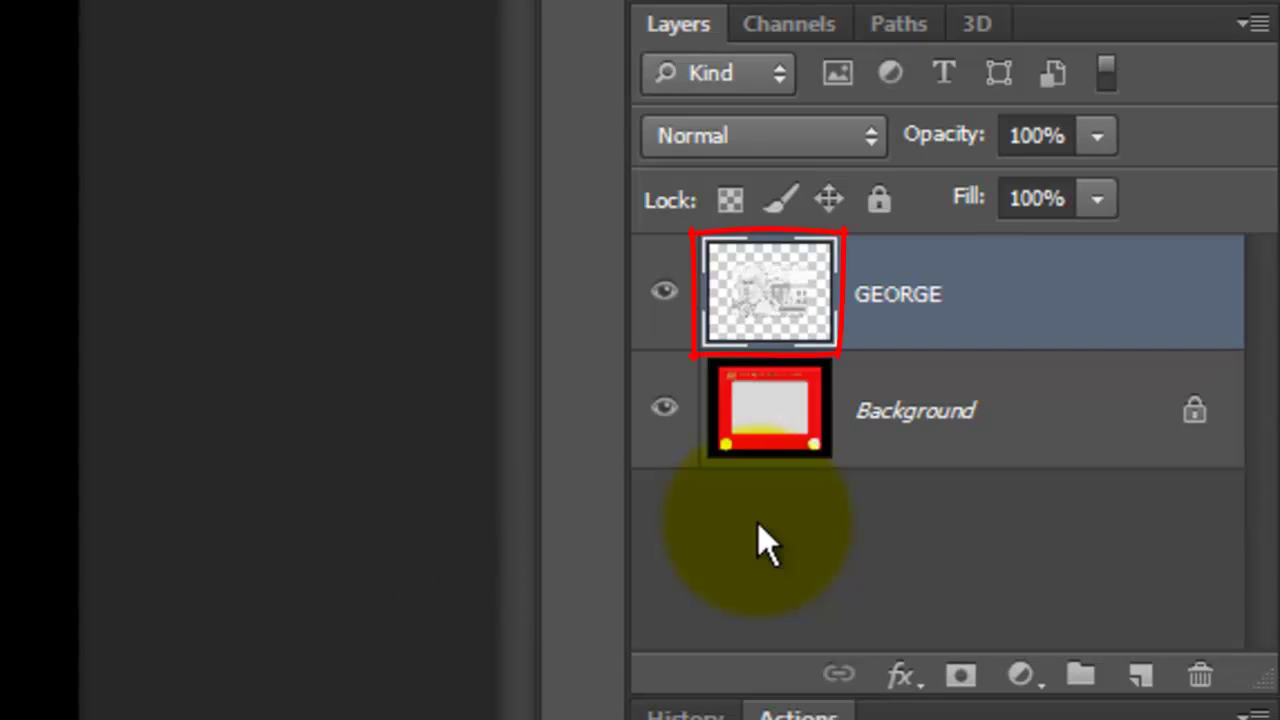
left_click(865, 134)
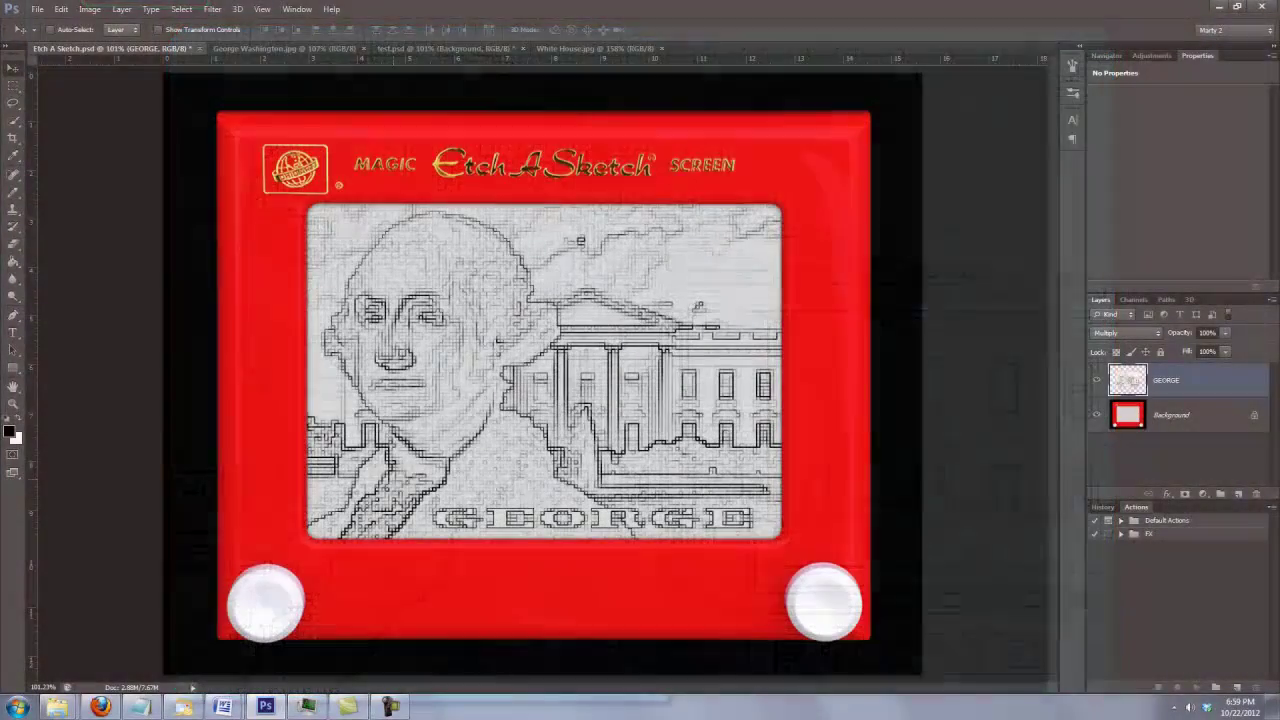
Zoom into GEORGE and draw straight pencil lines bridging the gaps between letter bottoms.
key("z")
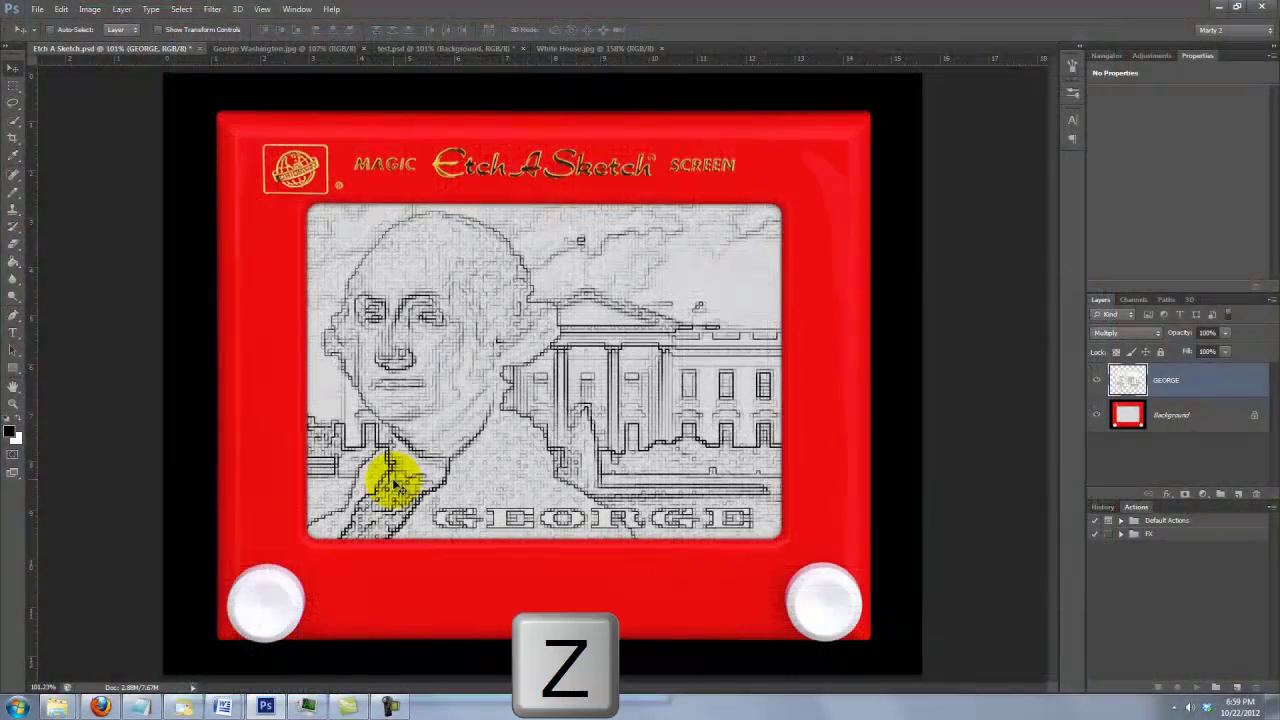
left_click_drag(398, 478, 531, 541)
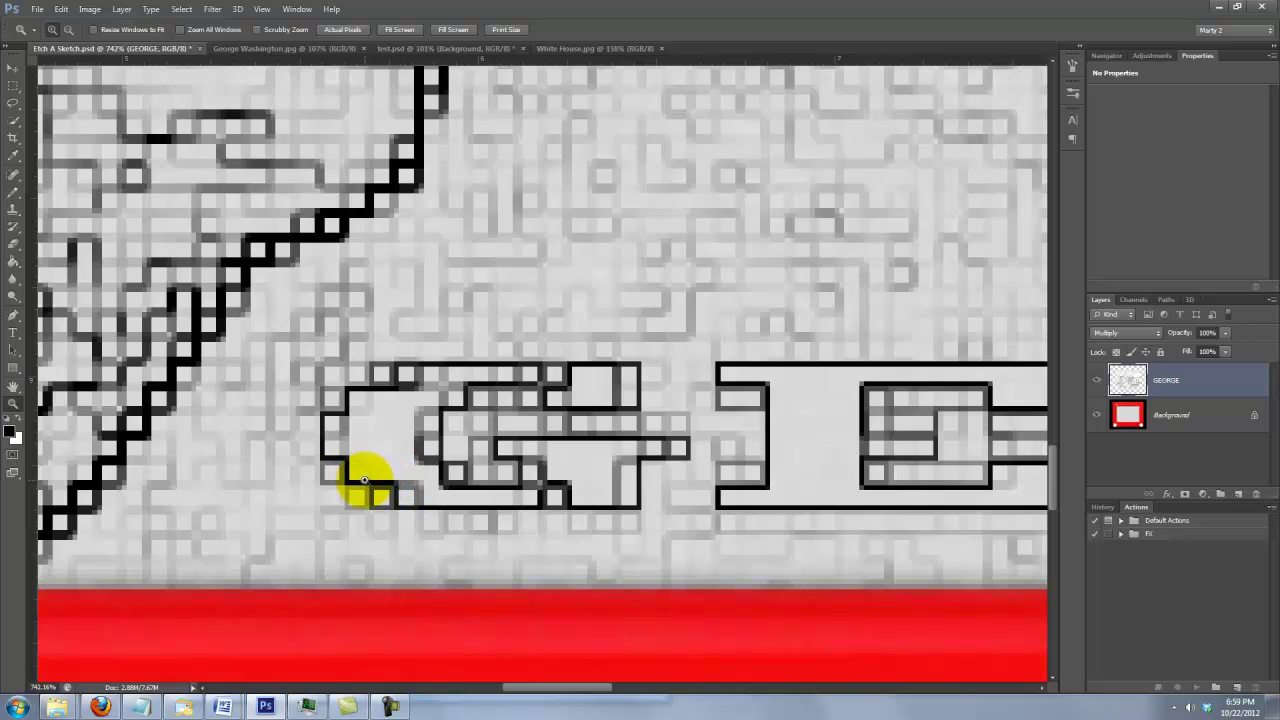
key("b")
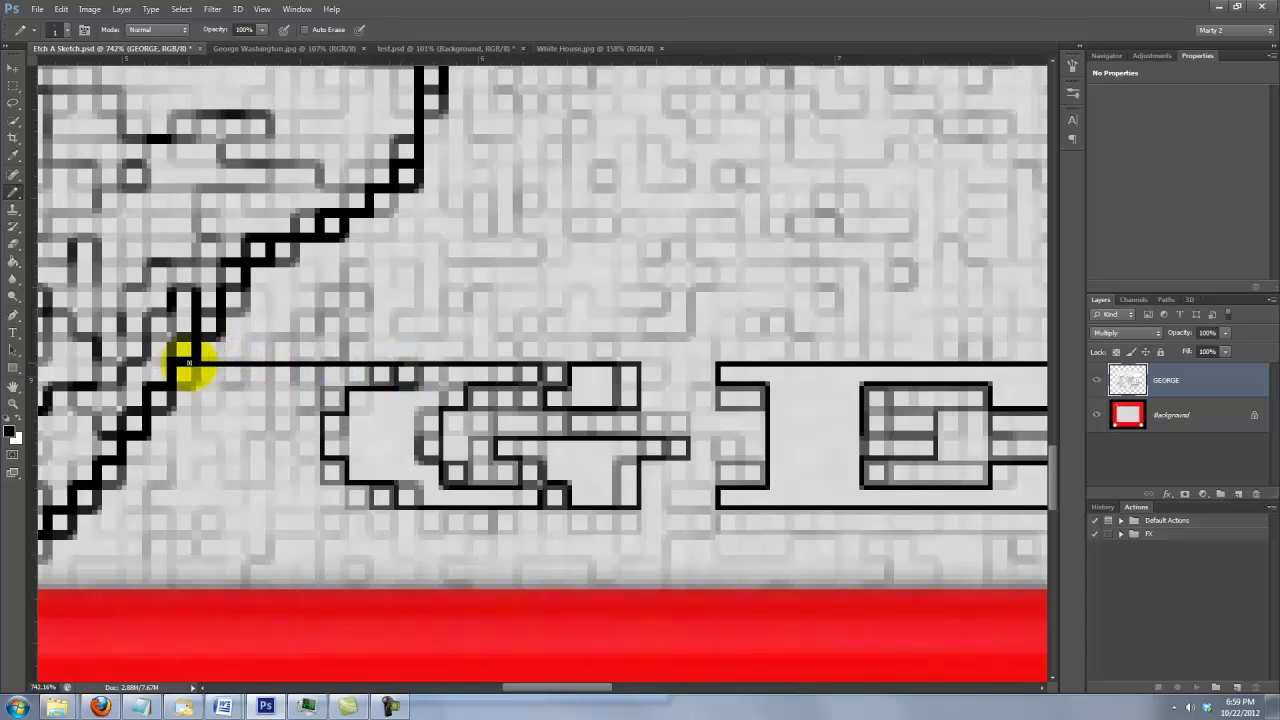
left_click(190, 362, "shift")
left_click(640, 508)
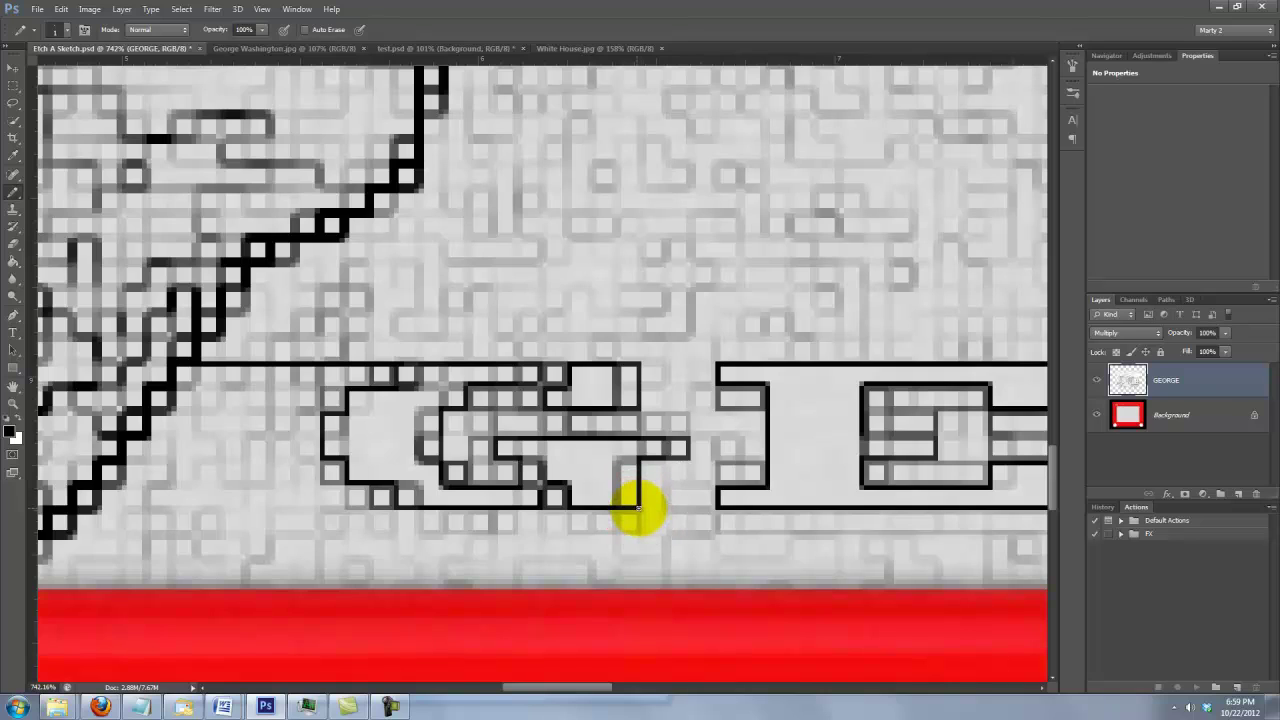
key("shift")
left_click(730, 508, "shift")
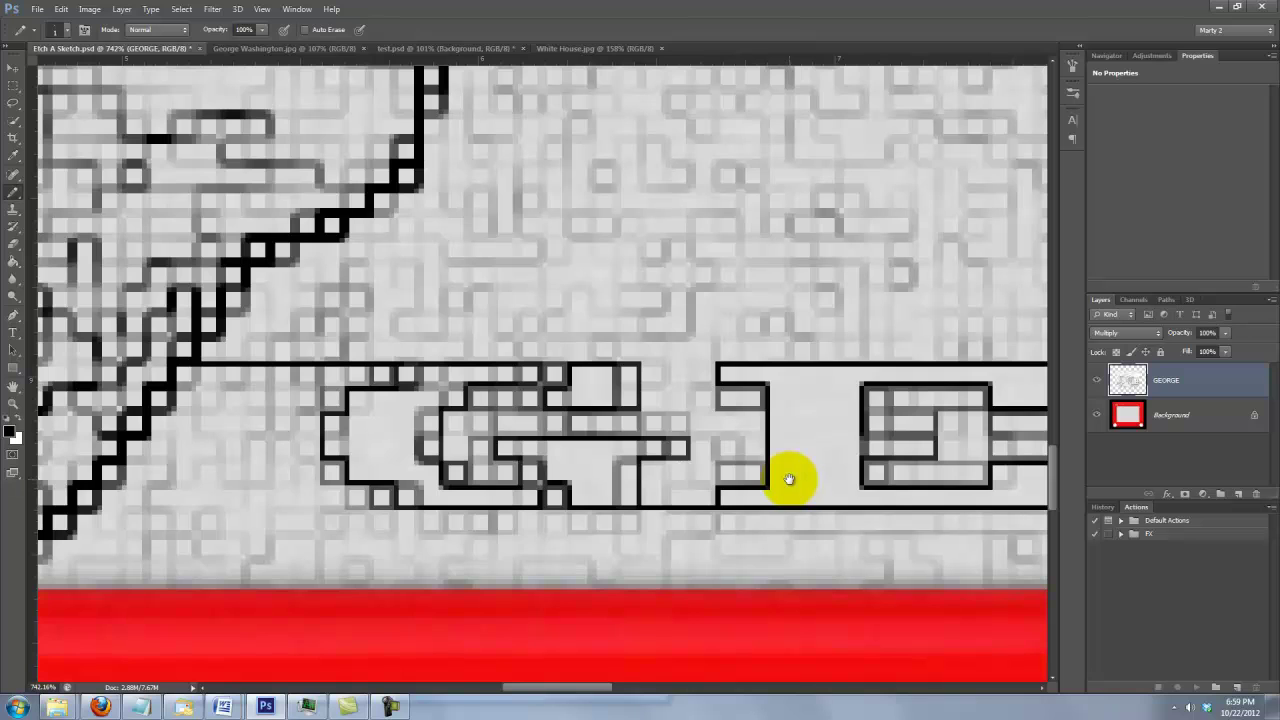
Pan across the remaining GEORGE letters, then fit the whole image in the window.
key("space")
left_click_drag(803, 460, 263, 437)
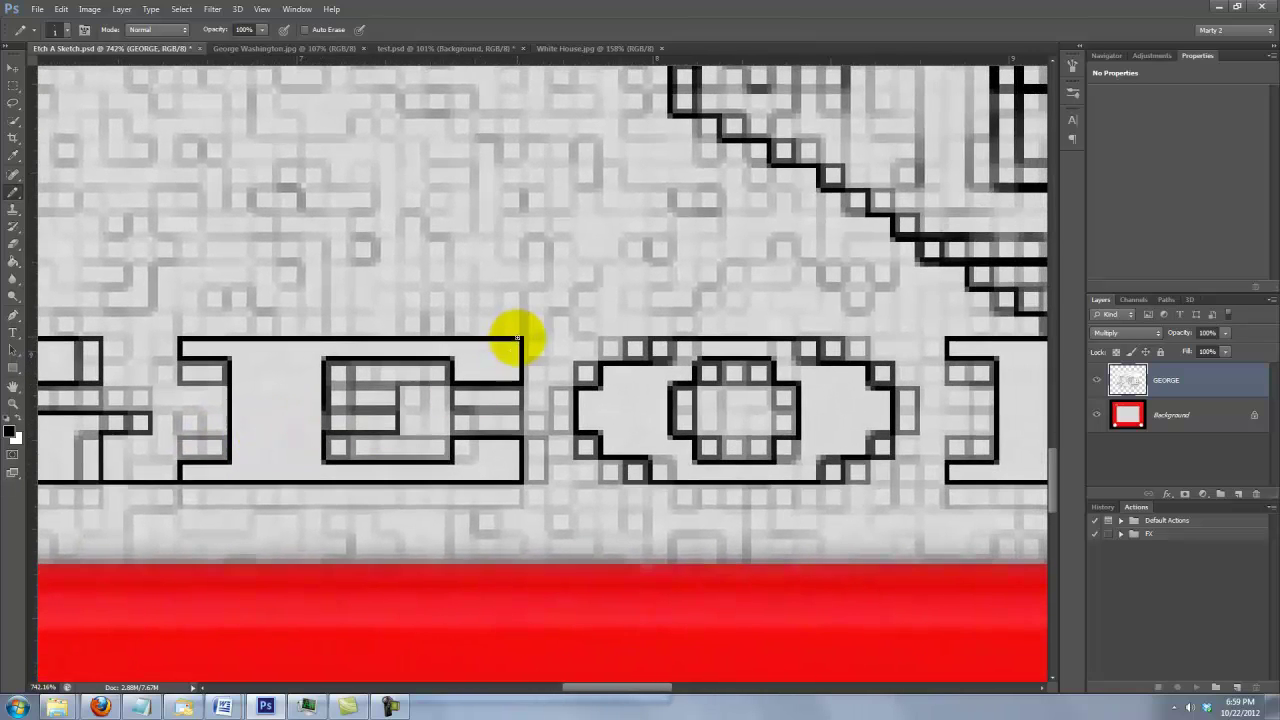
left_click_drag(664, 357, 134, 351)
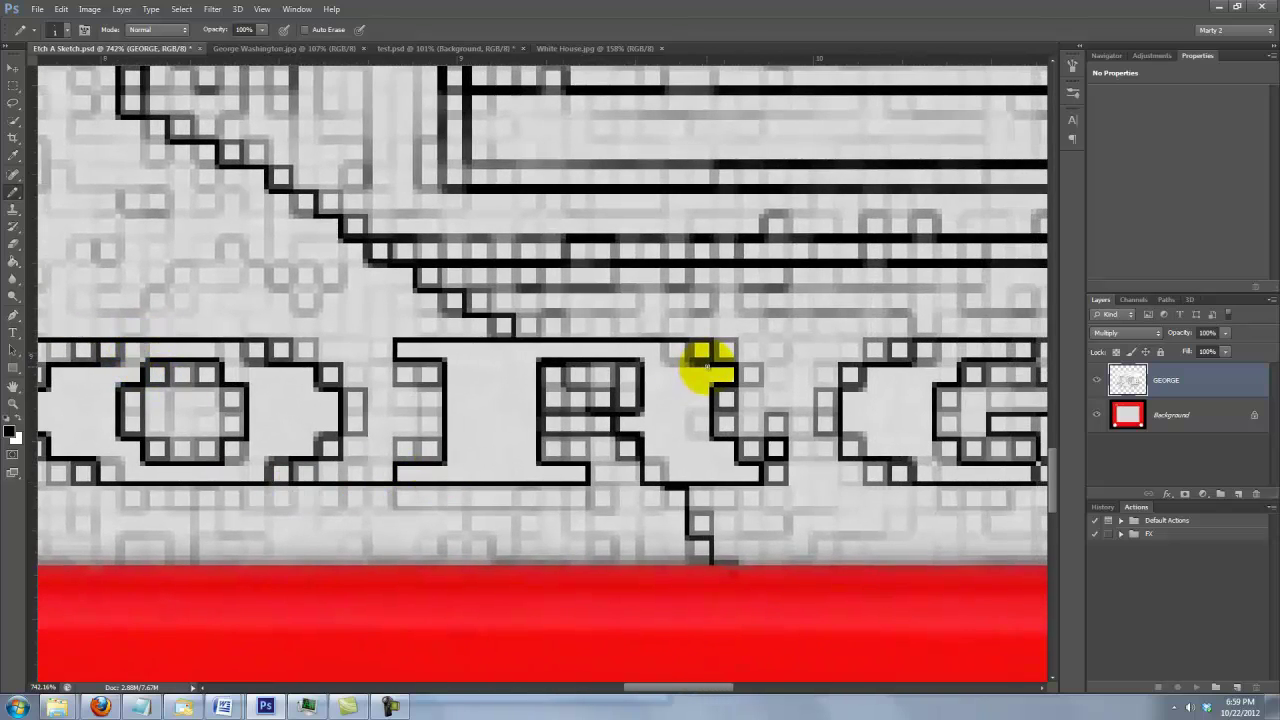
left_click_drag(706, 368, 306, 400)
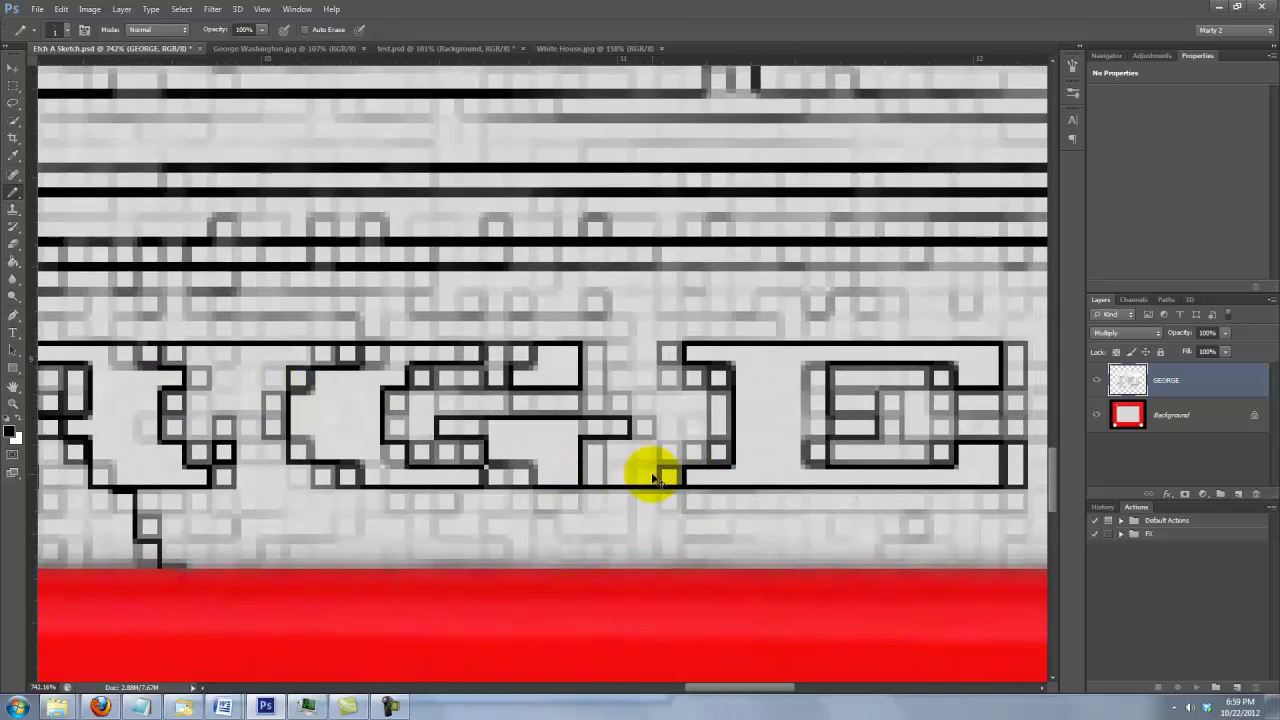
key("ctrl+0")
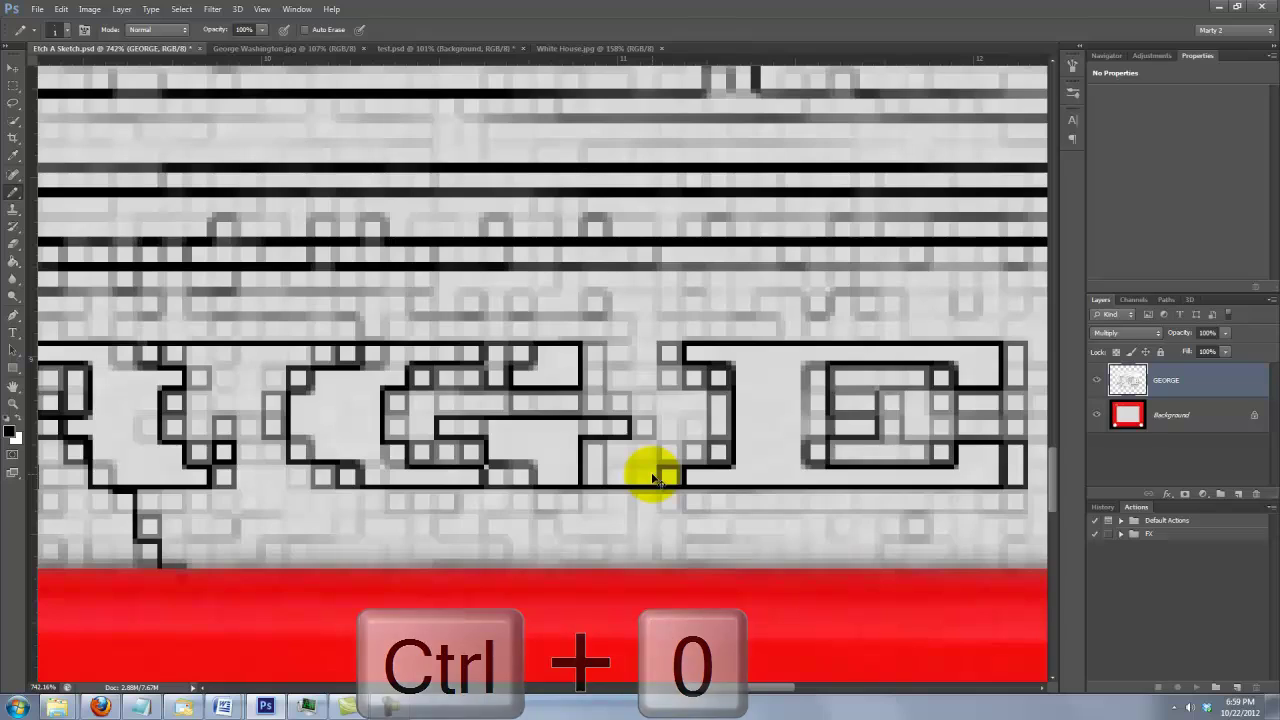